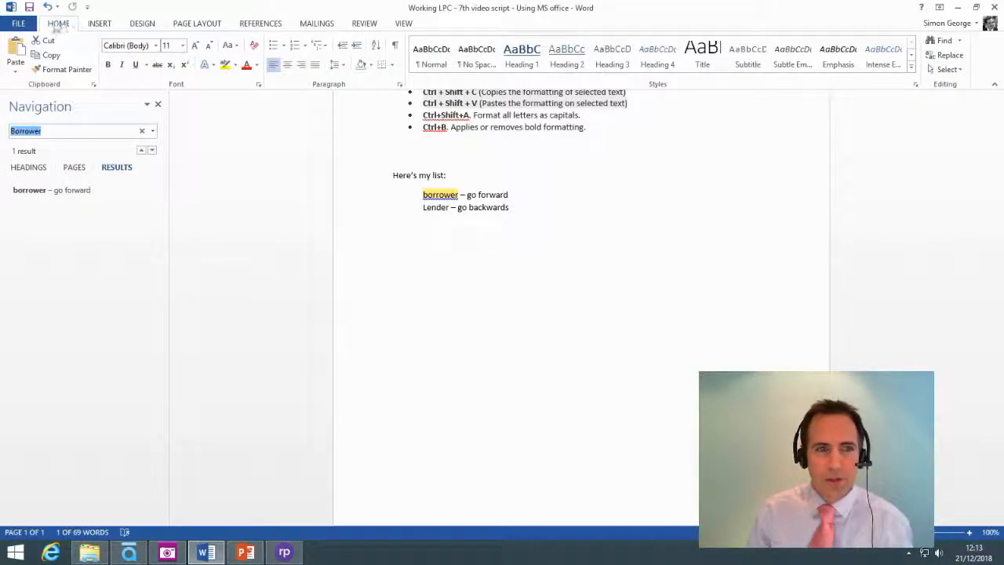
Close the Navigation pane and replace "borrower" with "Borrower" in the list using Find and Replace
{"action": "left_click", "coordinate": [58, 25]}
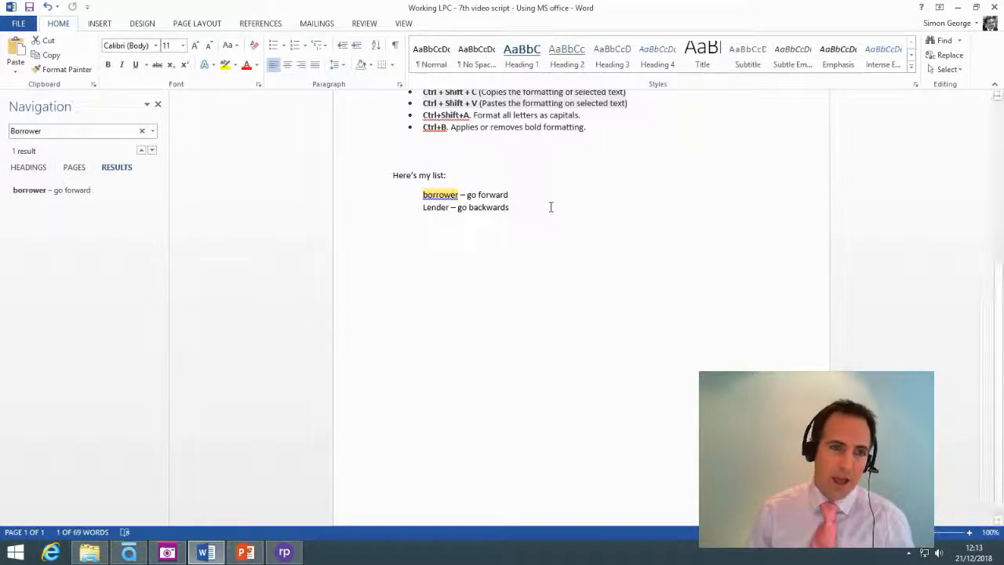
{"action": "left_click", "coordinate": [158, 106]}
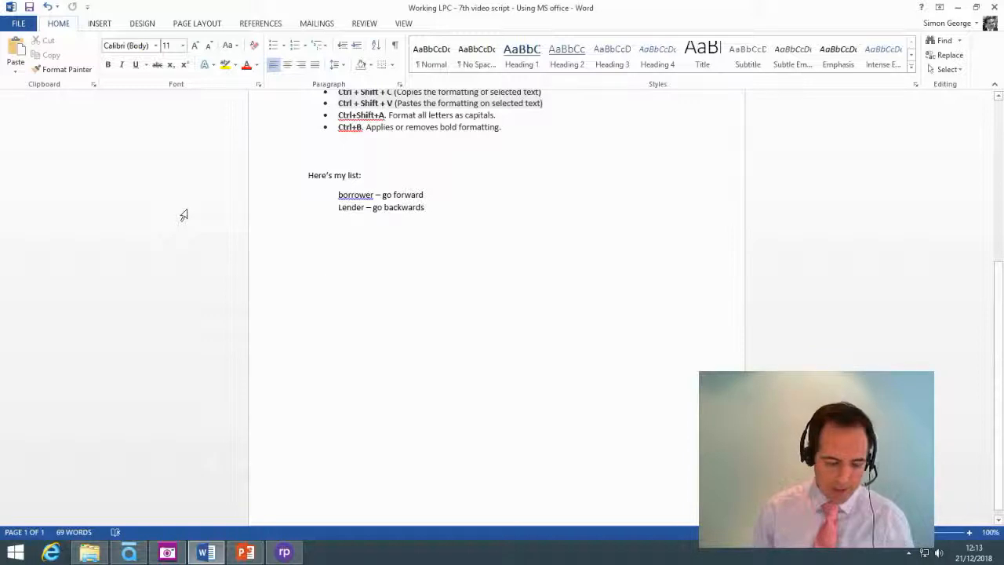
{"action": "key", "text": "ctrl+h"}
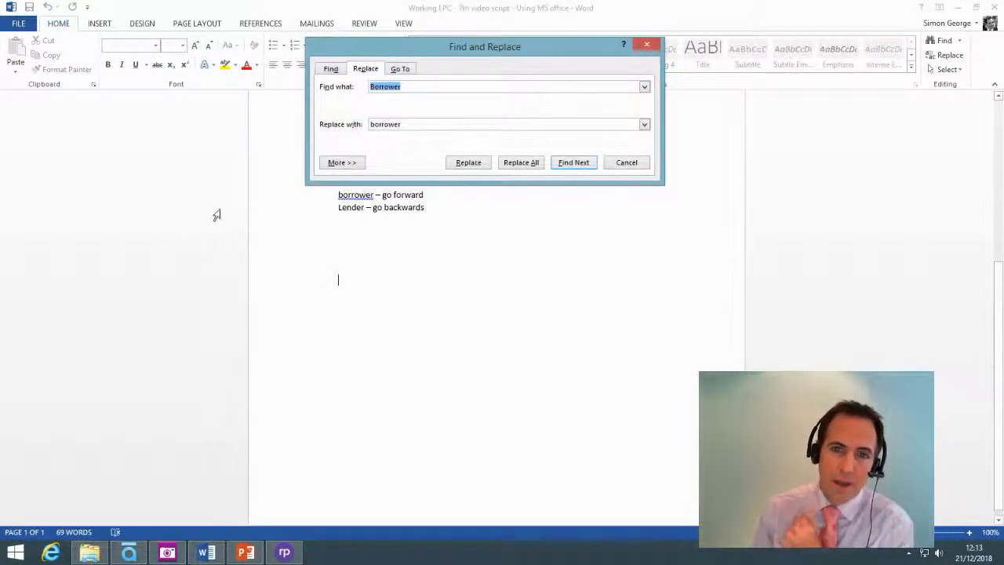
{"action": "left_click", "coordinate": [374, 87]}
{"action": "key", "text": "BackSpace"}
{"action": "type", "text": "b"}
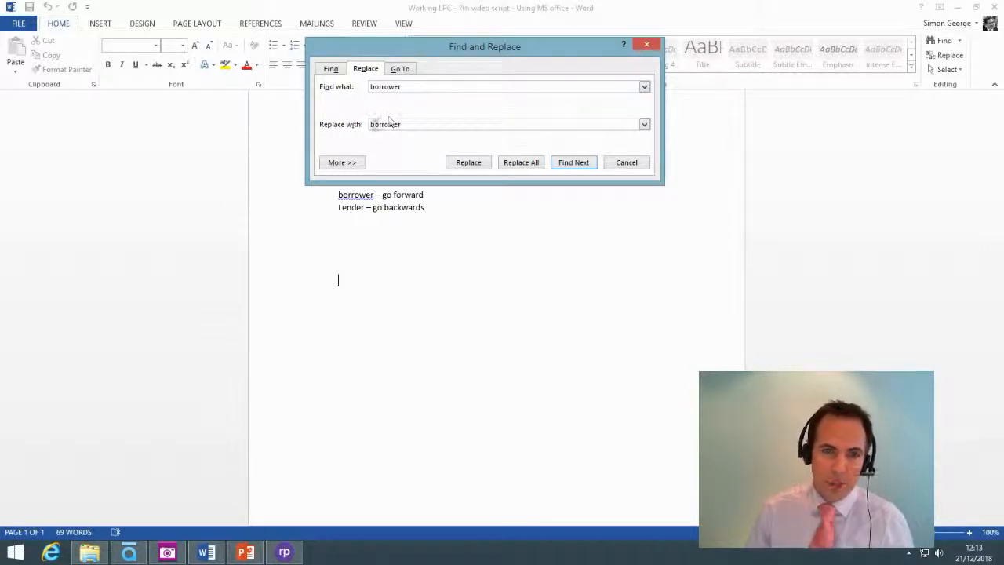
{"action": "left_click", "coordinate": [374, 124]}
{"action": "key", "text": "BackSpace"}
{"action": "type", "text": "B"}
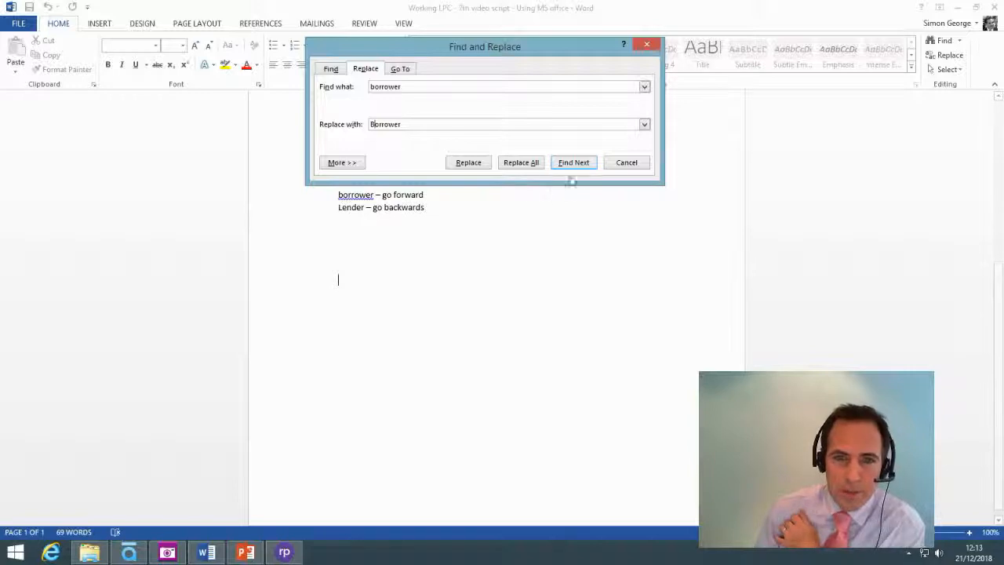
{"action": "left_click", "coordinate": [580, 167]}
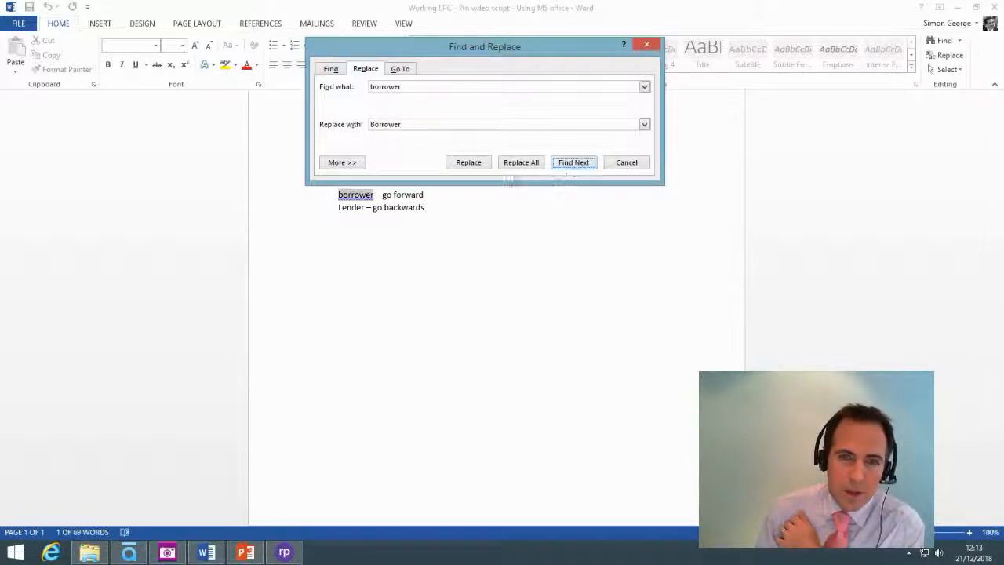
{"action": "left_click", "coordinate": [466, 164]}
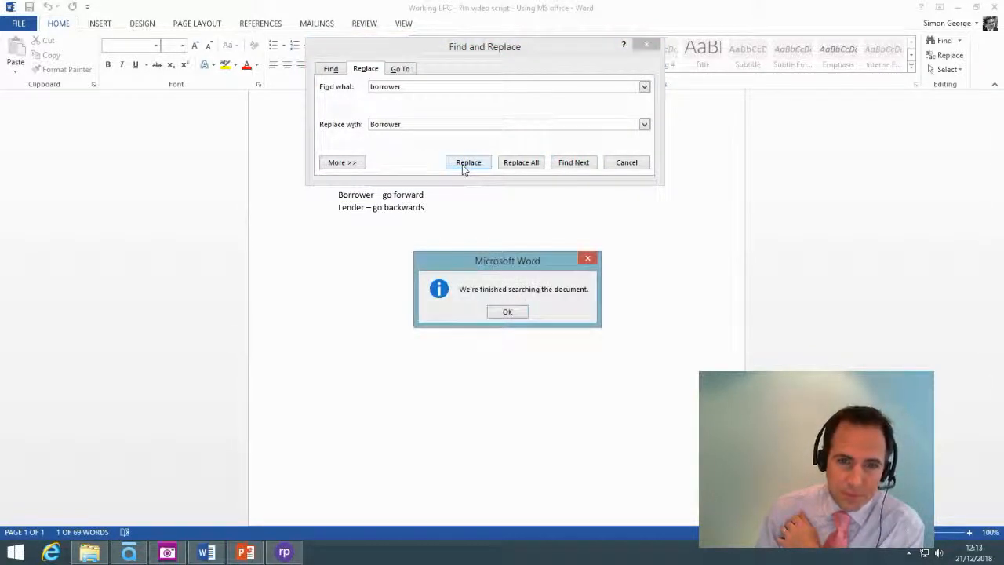
{"action": "left_click", "coordinate": [507, 312]}
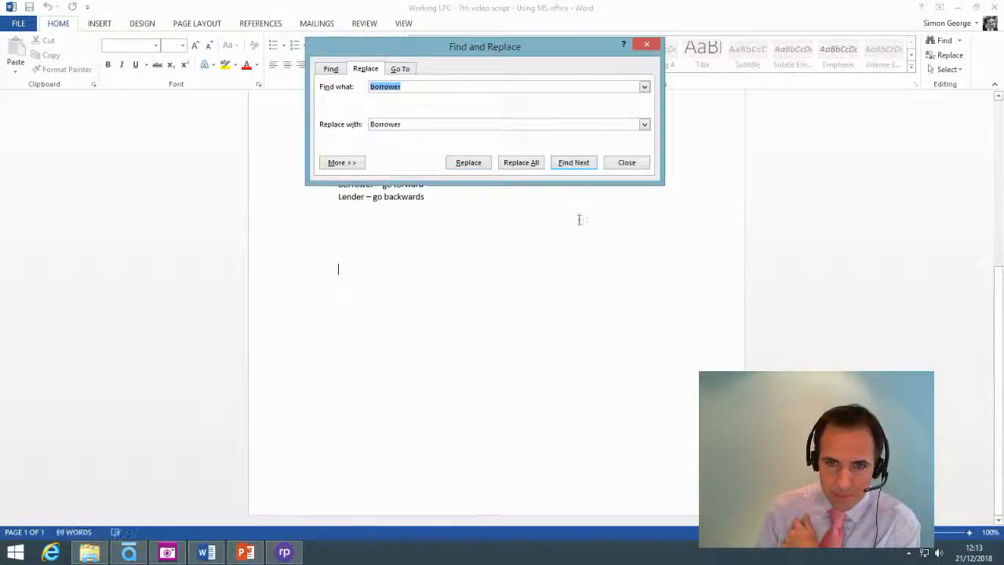
{"action": "left_click", "coordinate": [628, 165]}
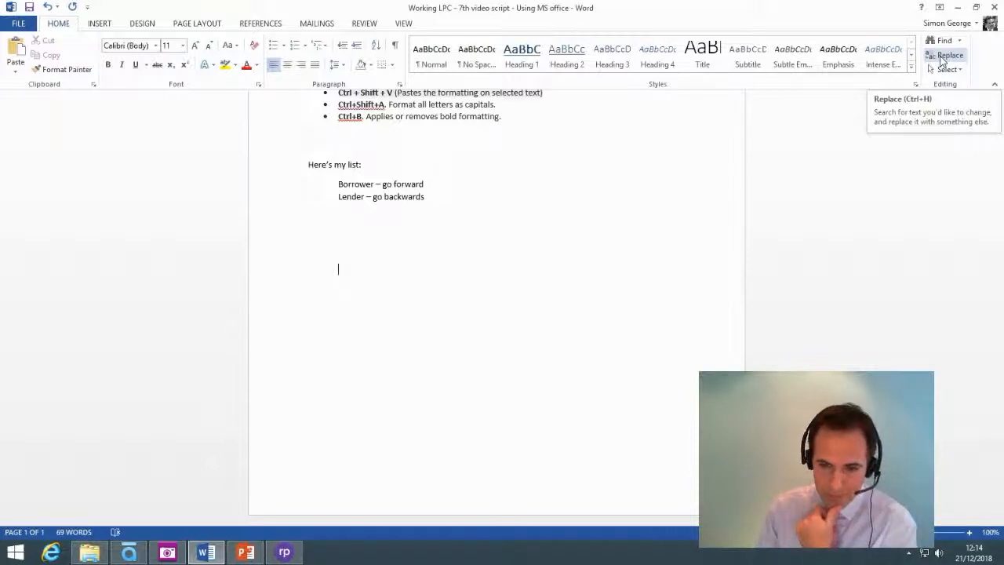
Enable Track Changes and append "when you add things it underlines them or if you select the option it adds a red line to the margin" to Comments
{"action": "scroll", "coordinate": [523, 248], "scroll_direction": "up", "scroll_amount": 1}
{"action": "scroll", "coordinate": [523, 248], "scroll_direction": "up", "scroll_amount": 5}
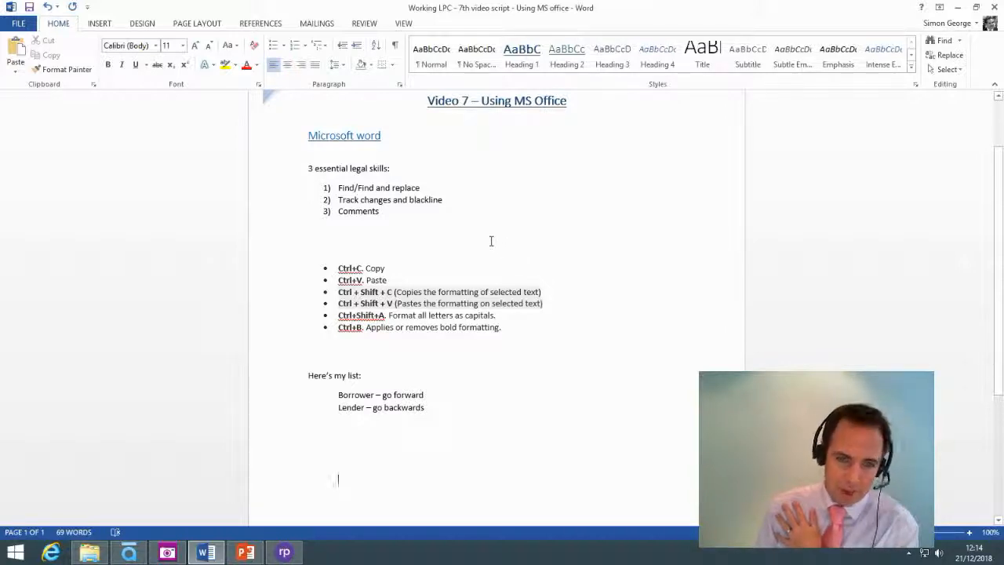
{"action": "scroll", "coordinate": [482, 245], "scroll_direction": "up", "scroll_amount": 2}
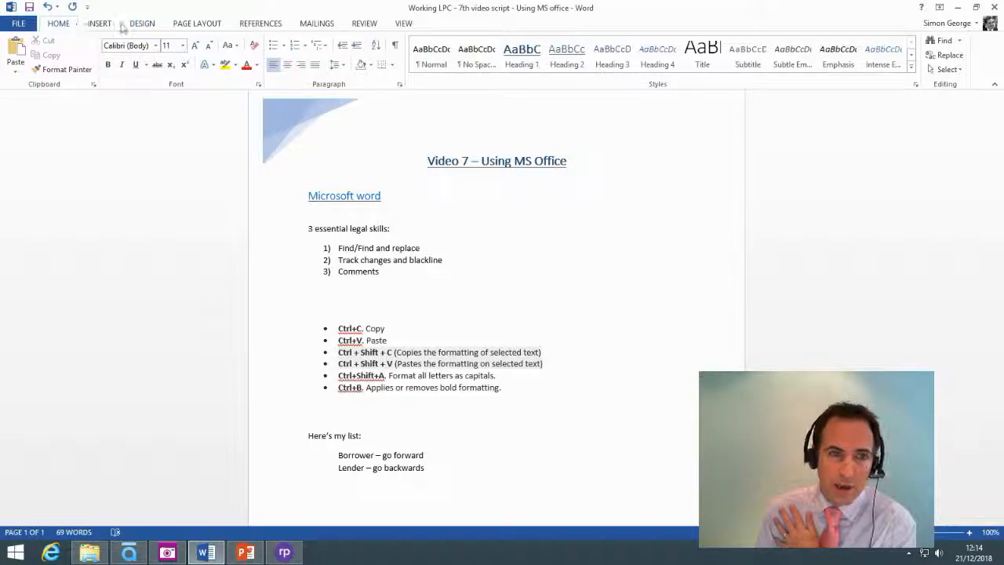
{"action": "left_click", "coordinate": [363, 24]}
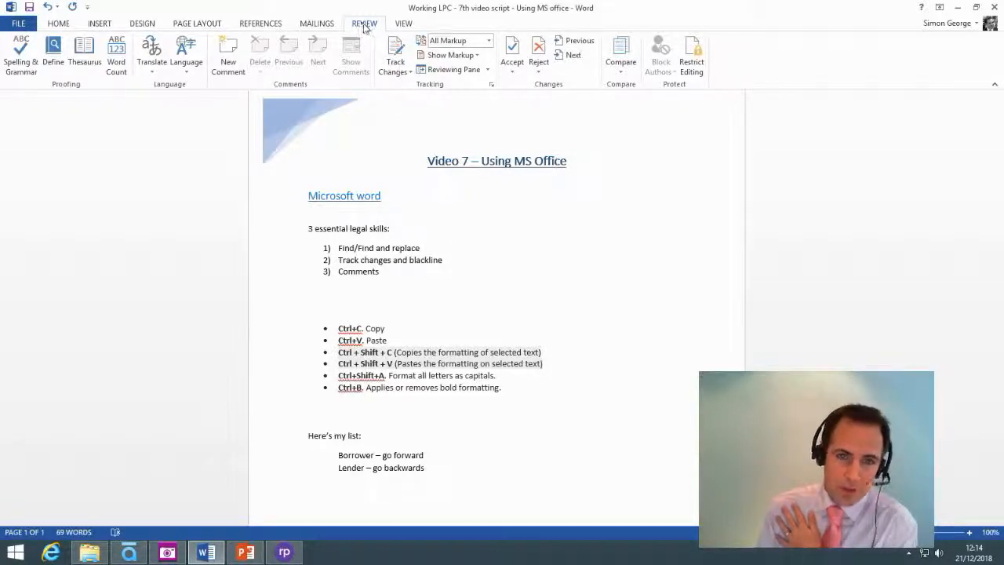
{"action": "left_click", "coordinate": [396, 51]}
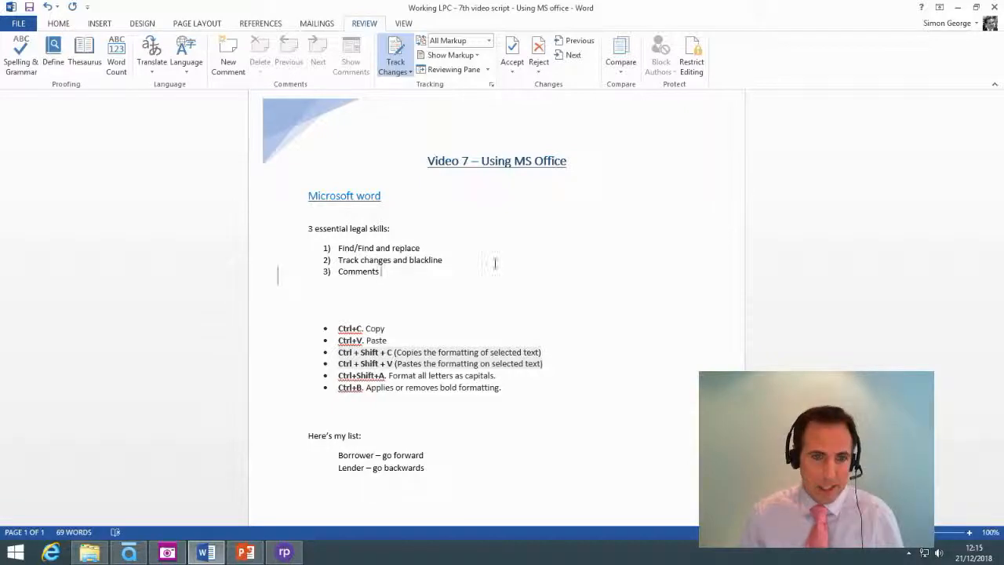
{"action": "type", "text": "when you add things it underlines them or if you select the option it adds a red line to the margin"}
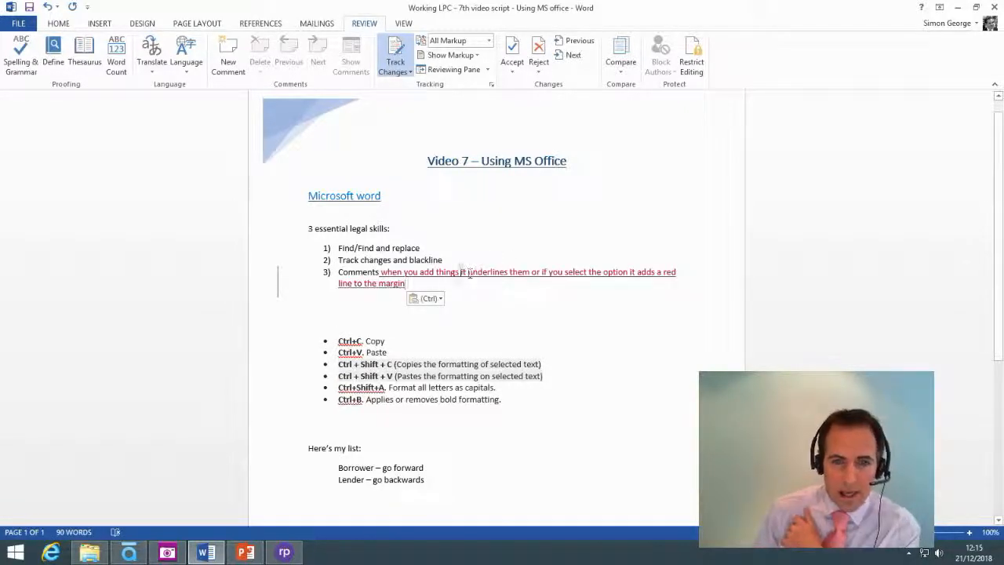
Switch the display of the tracked insertion to Simple Markup and back to All Markup
{"action": "mouse_move", "coordinate": [482, 277]}
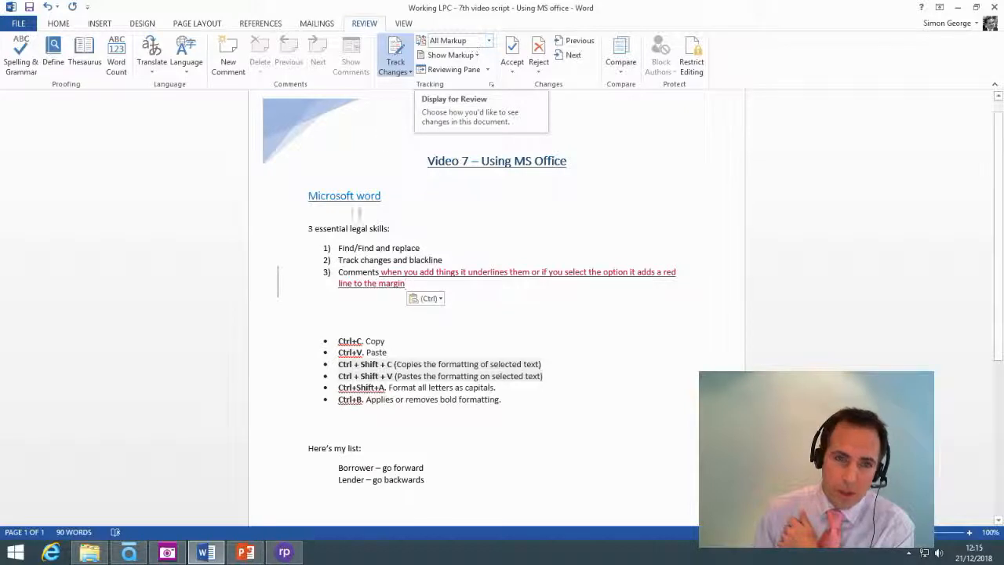
{"action": "left_click", "coordinate": [278, 284]}
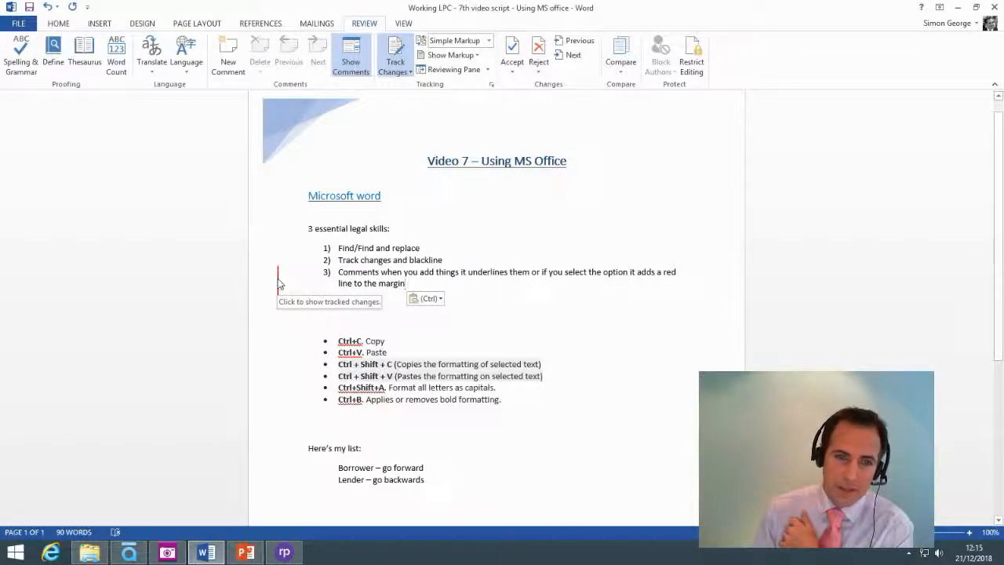
{"action": "left_click", "coordinate": [279, 283]}
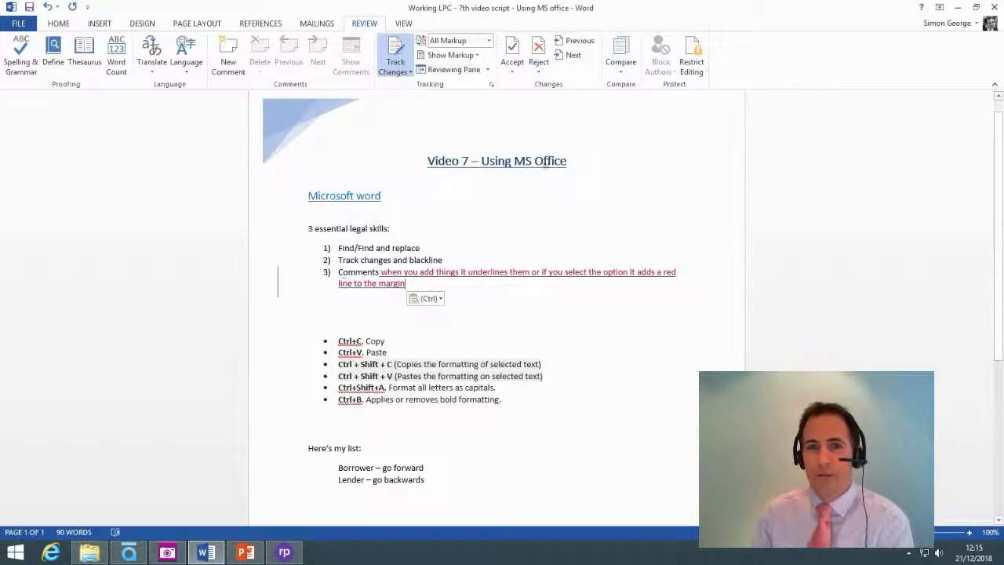
Open the Compare function for comparing two versions of a document as a legal blackline
{"action": "left_click", "coordinate": [621, 55]}
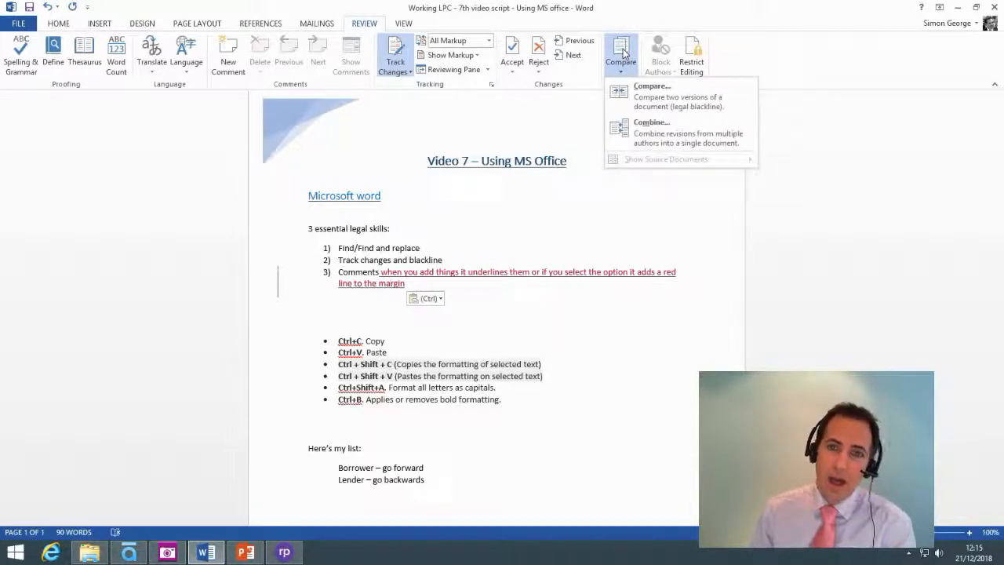
{"action": "left_click", "coordinate": [646, 98]}
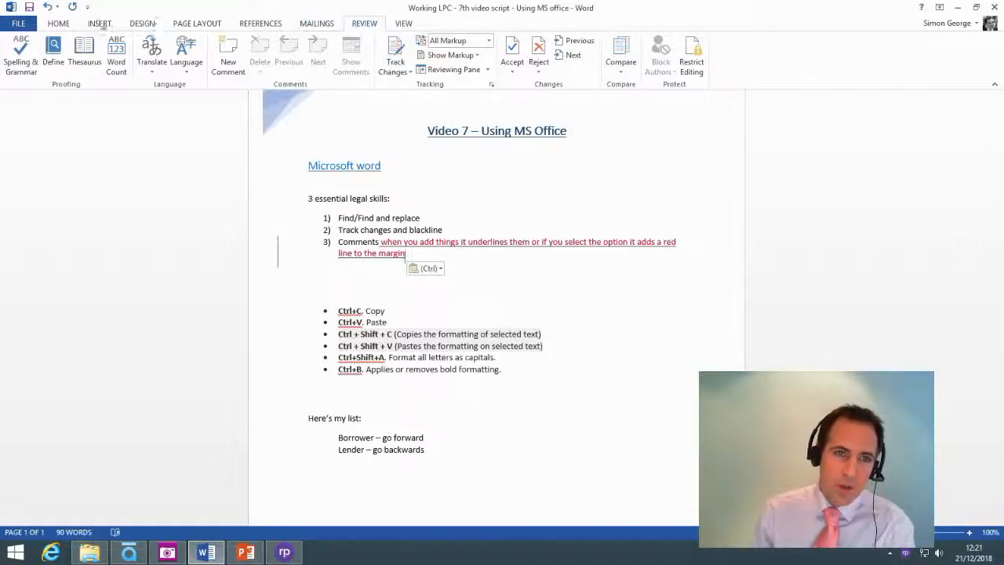
Insert a comment reading "Leaving this clause in until client confirms position" on the word "margin" in the third list item
{"action": "left_click", "coordinate": [99, 25]}
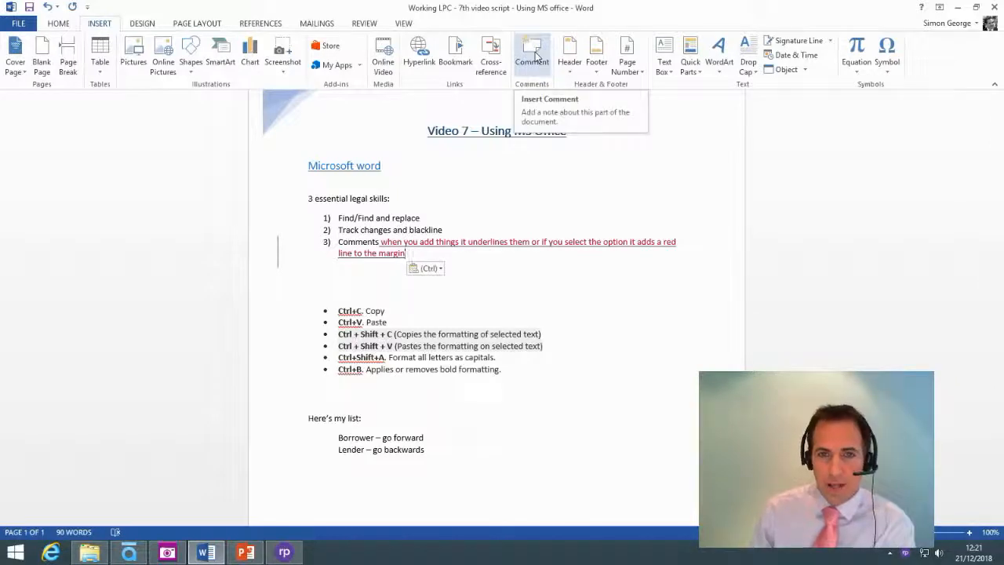
{"action": "left_click", "coordinate": [533, 55]}
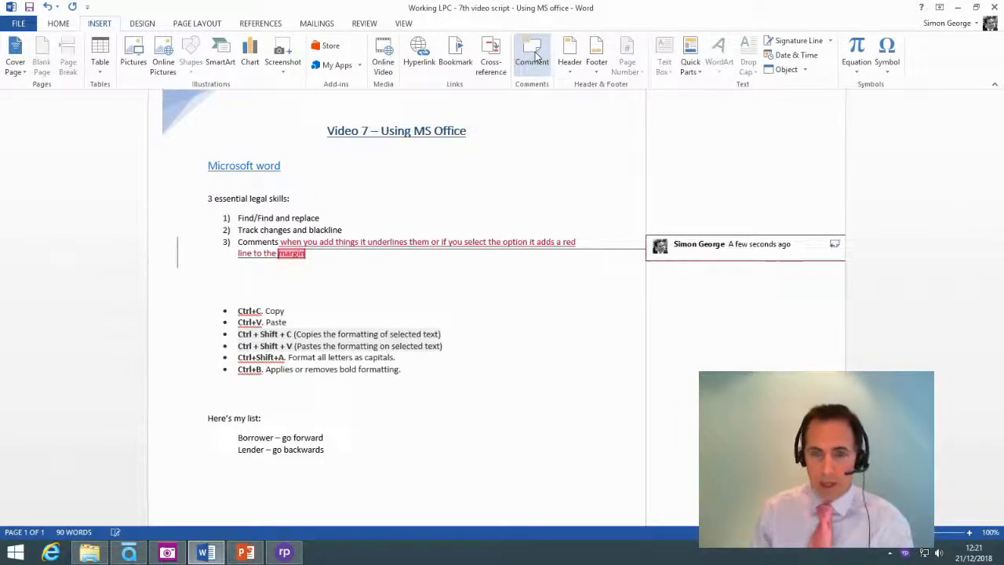
{"action": "type", "text": "Leav"}
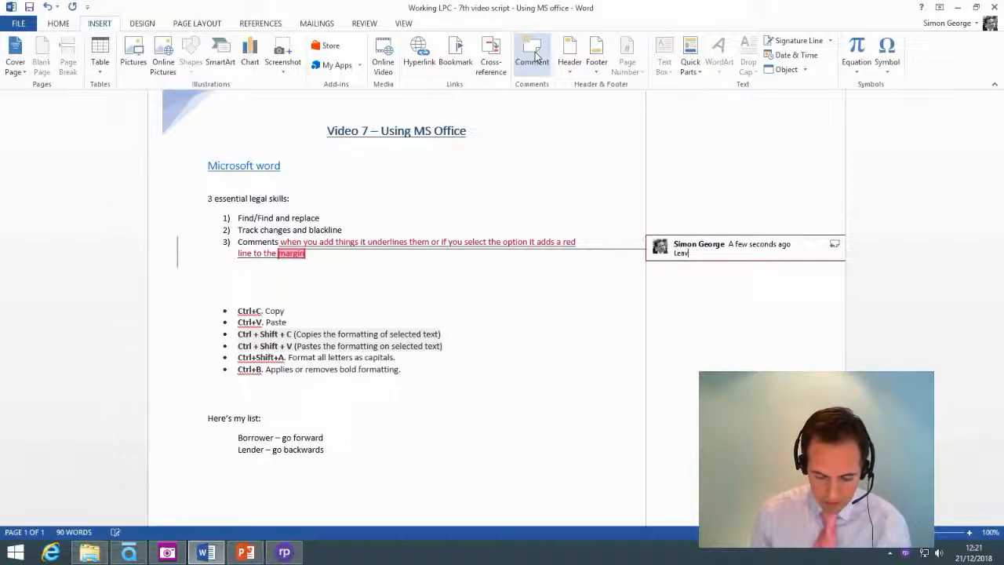
{"action": "type", "text": "ing this clause in unti"}
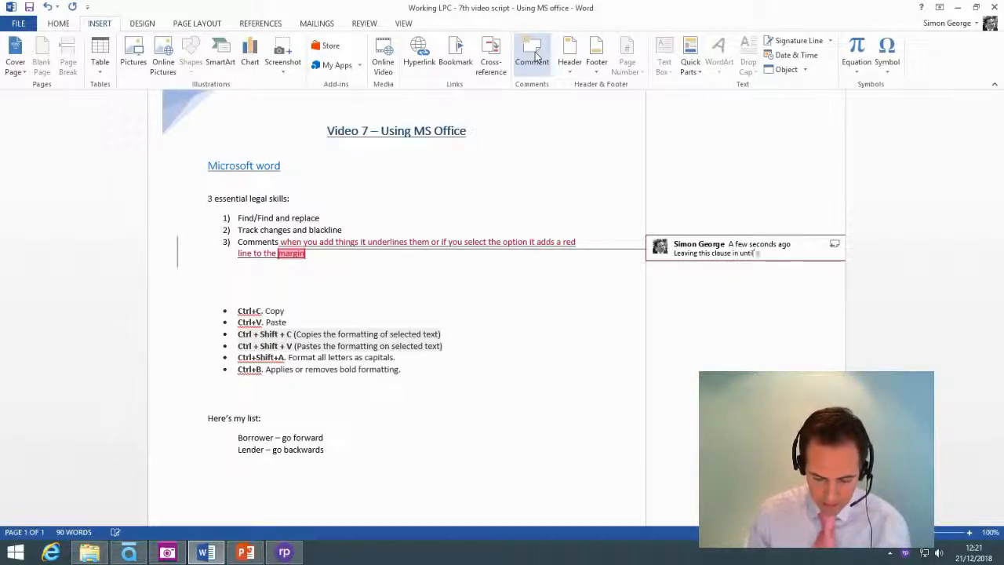
{"action": "type", "text": "l client confir"}
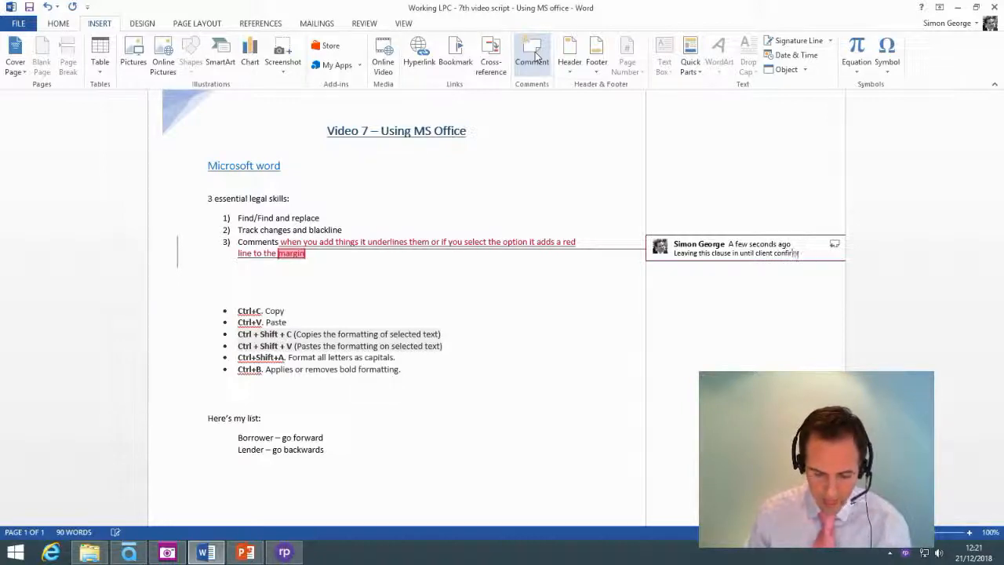
{"action": "type", "text": "ms position"}
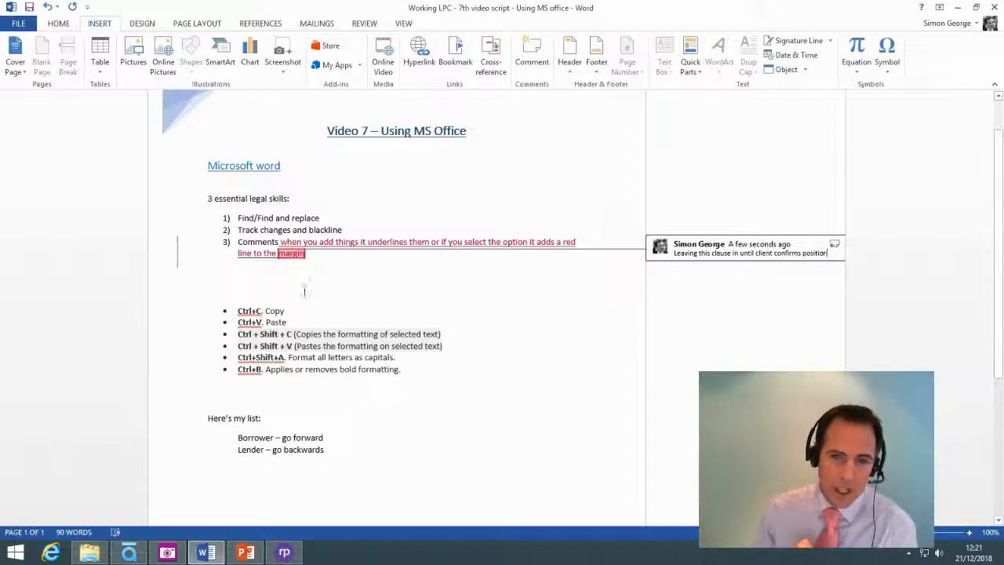
{"action": "left_click", "coordinate": [305, 291]}
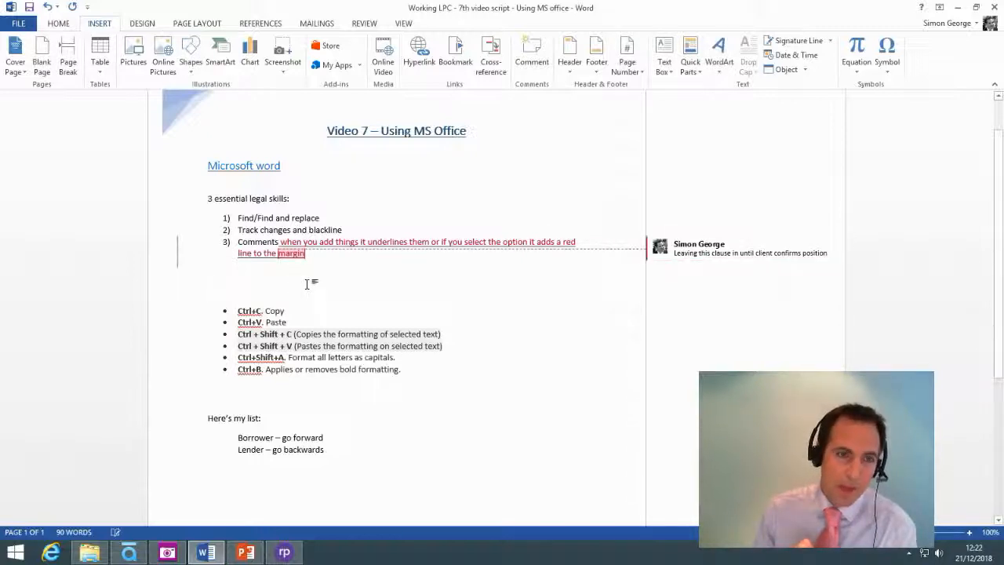
Add the Find and Replace commands to the Quick Access Toolbar
{"action": "left_click", "coordinate": [60, 24]}
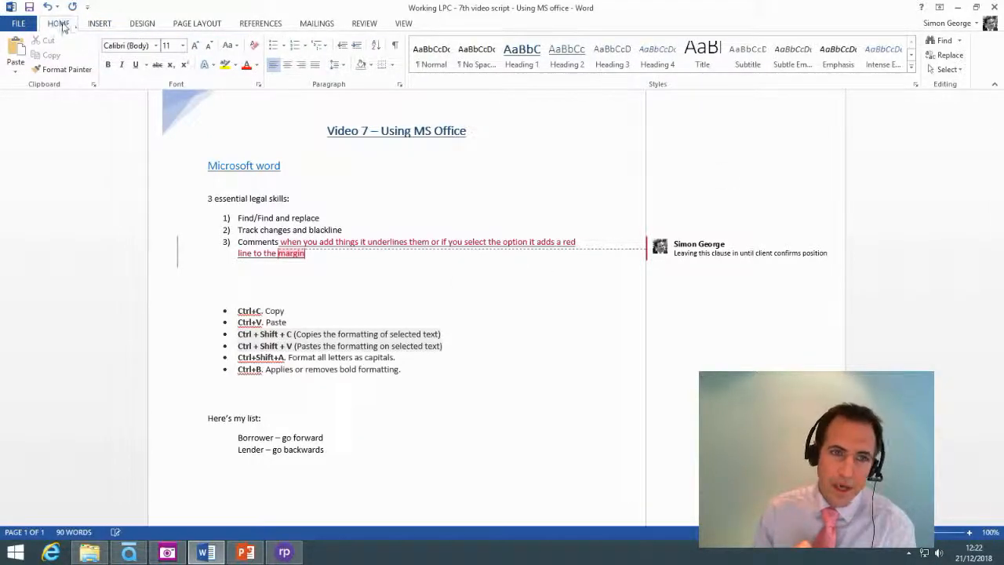
{"action": "right_click", "coordinate": [941, 44]}
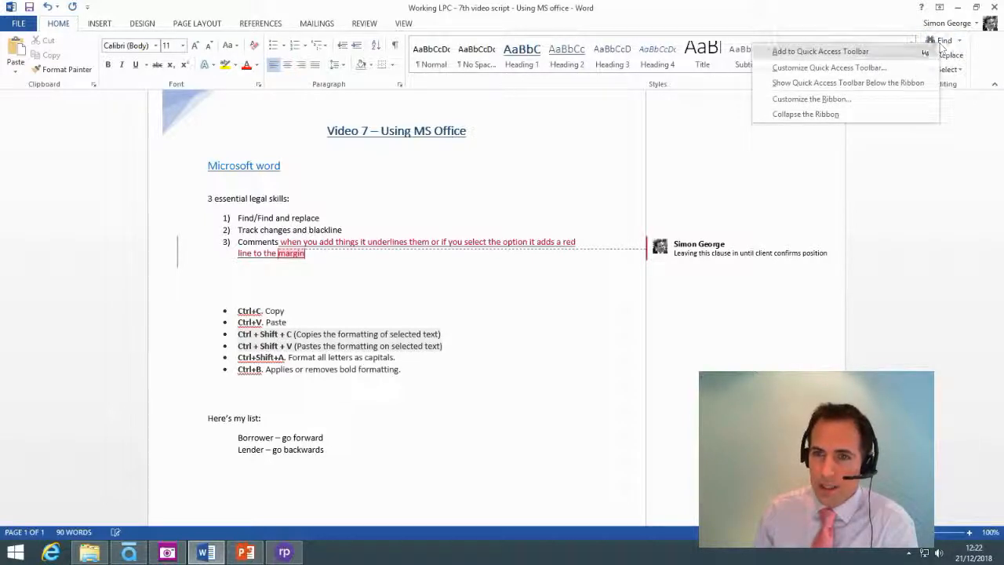
{"action": "left_click", "coordinate": [895, 52]}
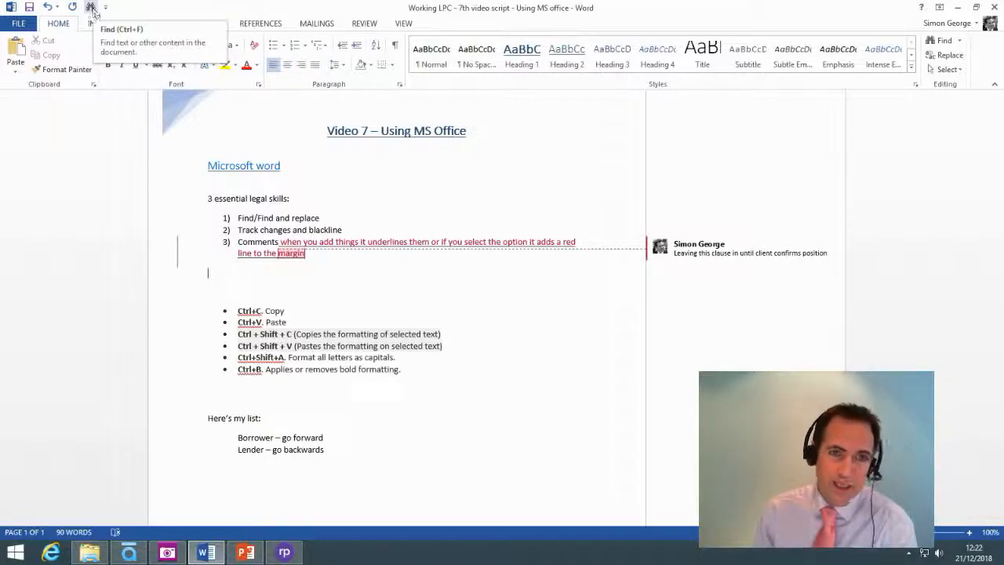
{"action": "right_click", "coordinate": [944, 55]}
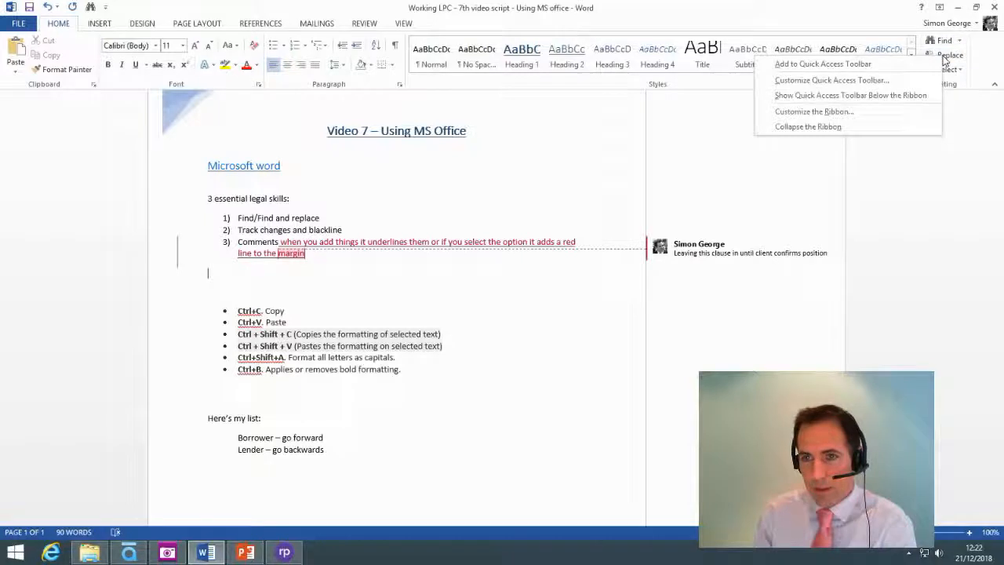
{"action": "left_click", "coordinate": [890, 66]}
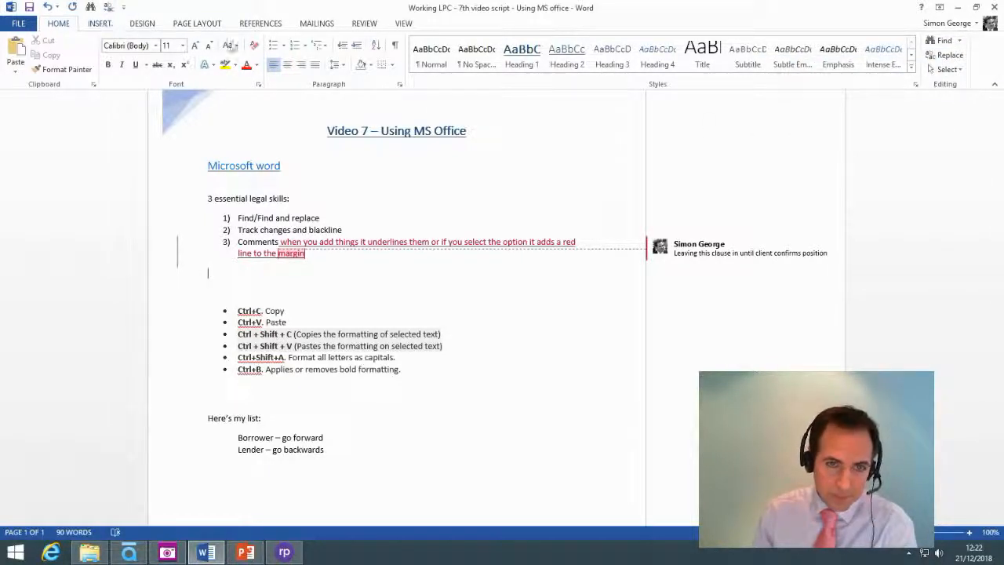
Add the Track Changes and Compare commands to the Quick Access Toolbar
{"action": "left_click", "coordinate": [365, 25]}
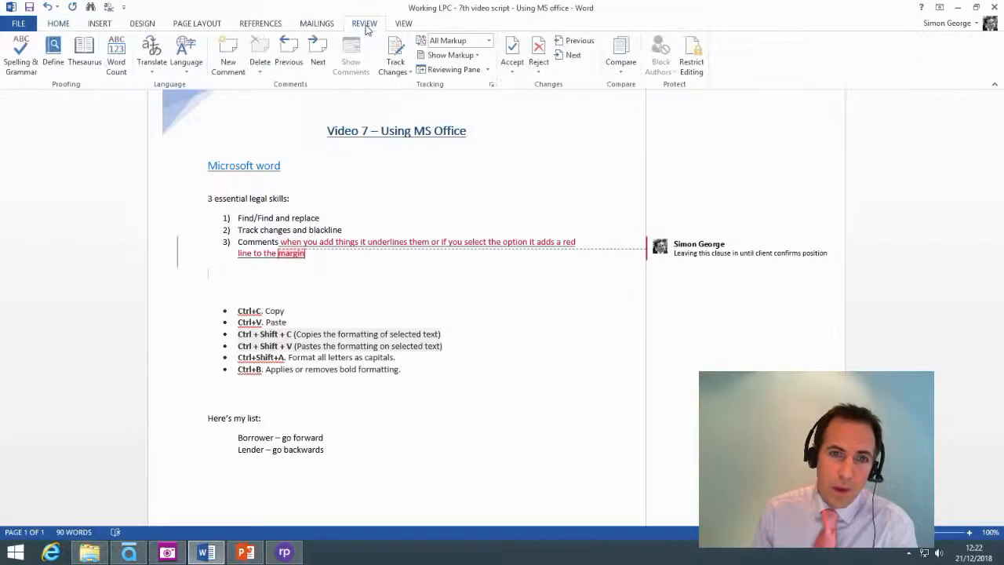
{"action": "right_click", "coordinate": [399, 57]}
{"action": "left_click", "coordinate": [450, 63]}
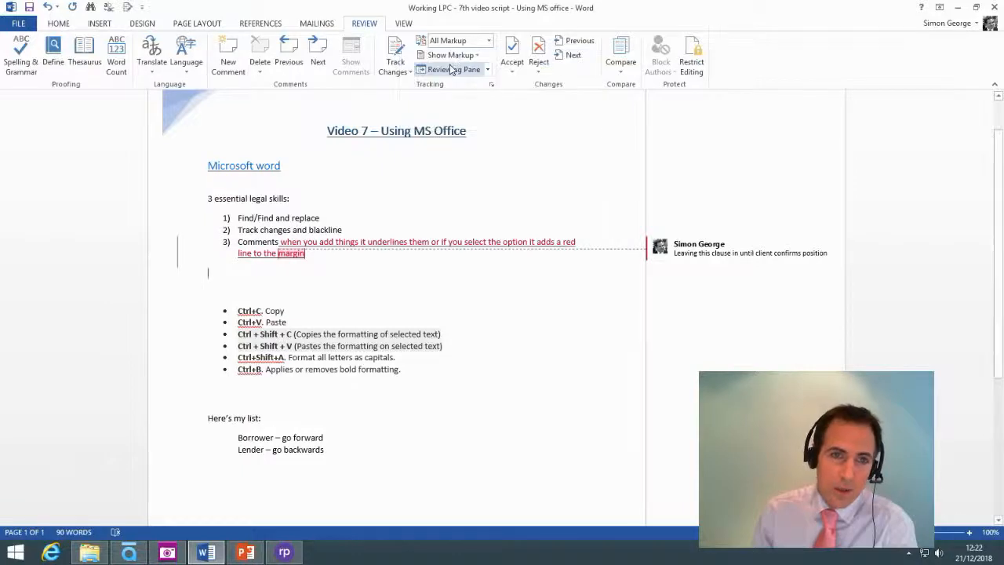
{"action": "right_click", "coordinate": [620, 60]}
{"action": "left_click", "coordinate": [651, 63]}
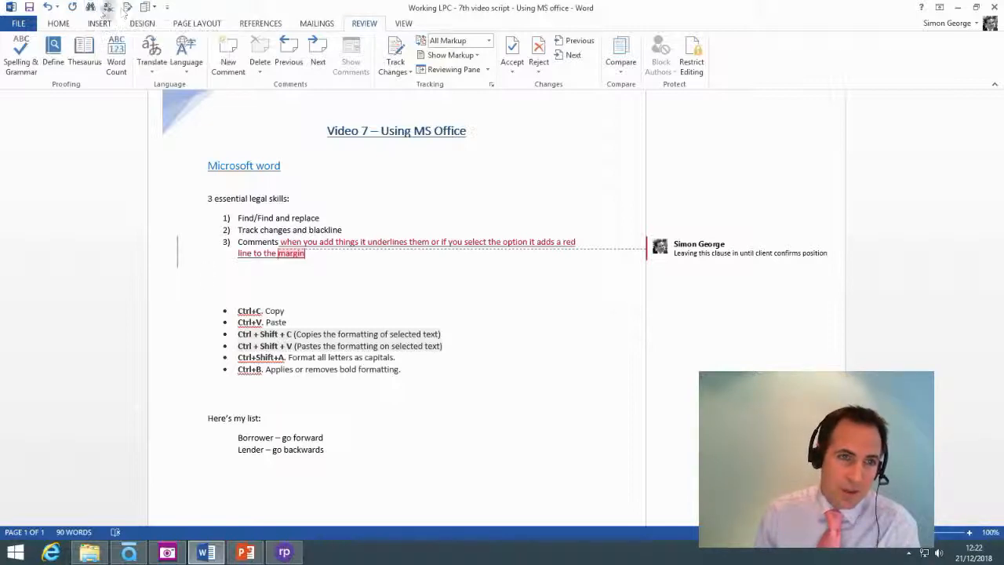
Remove the Compare command from the Quick Access Toolbar
{"action": "right_click", "coordinate": [144, 9]}
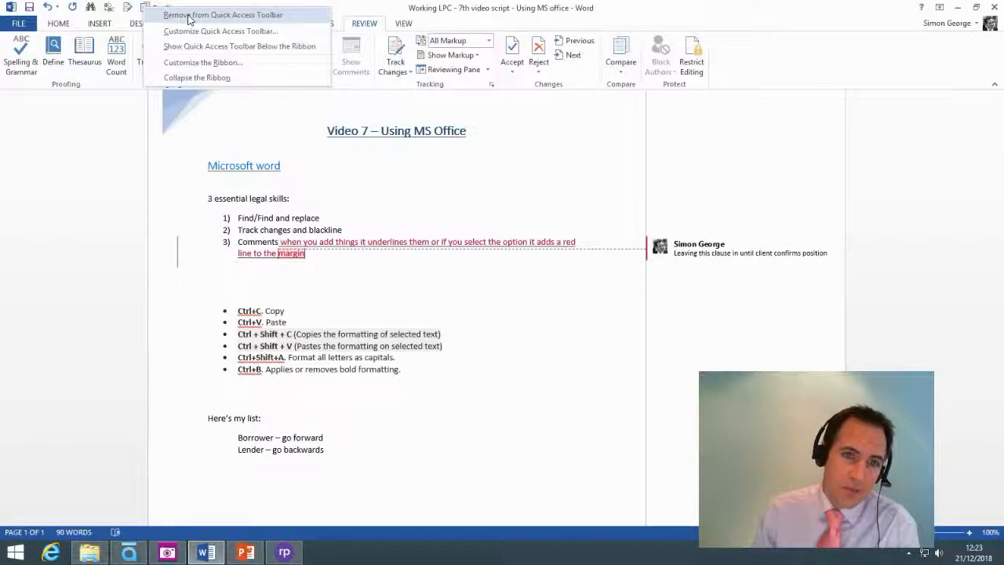
{"action": "left_click", "coordinate": [180, 14]}
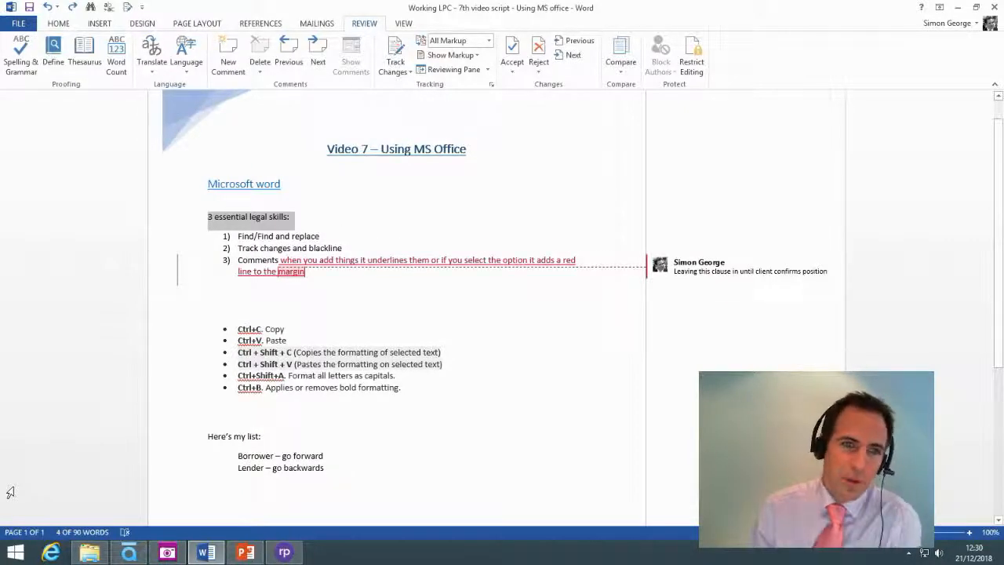
Apply the Heading 2 style to the "Microsoft word" line below the document title
{"action": "left_click", "coordinate": [63, 24]}
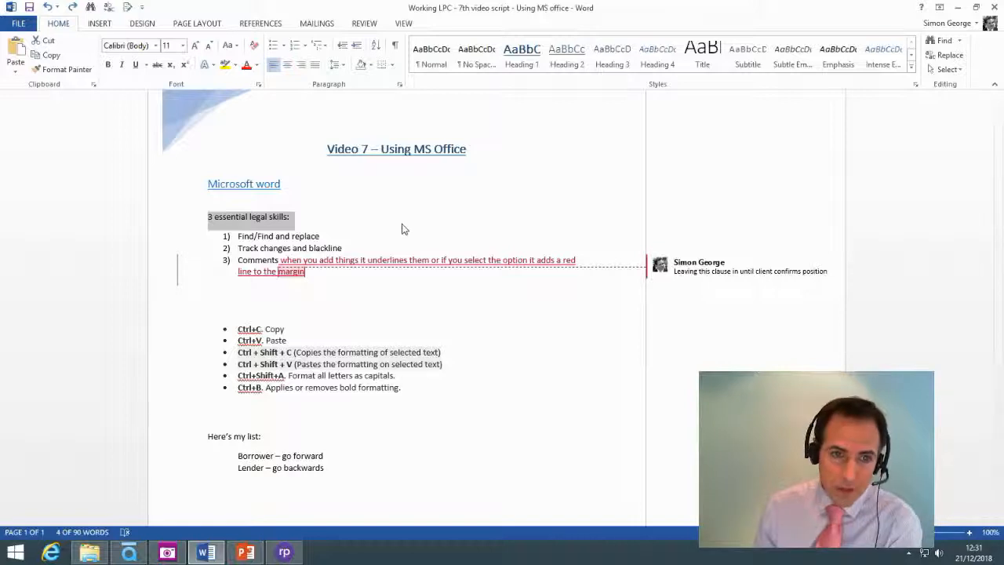
{"action": "left_click", "coordinate": [355, 234]}
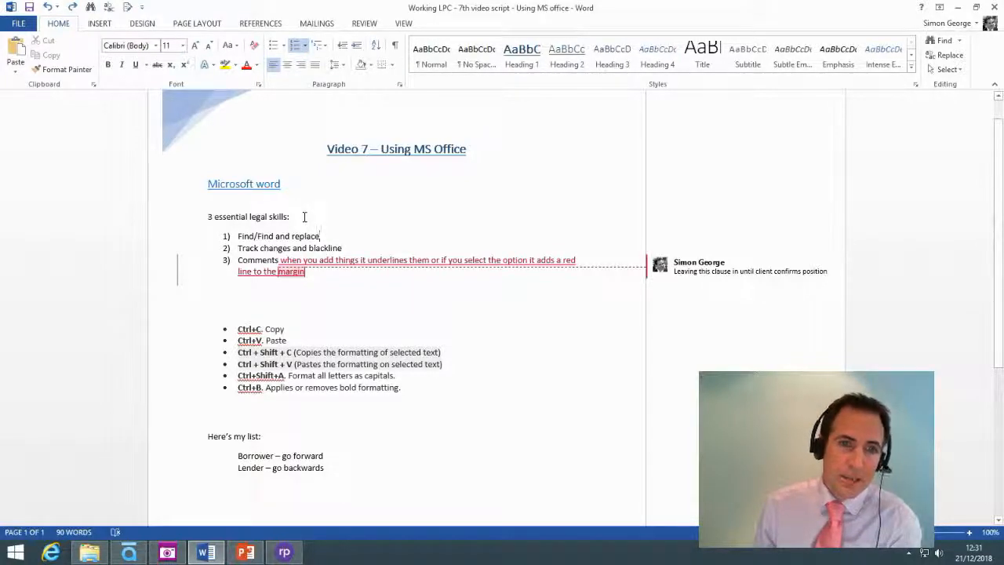
{"action": "left_click", "coordinate": [413, 149]}
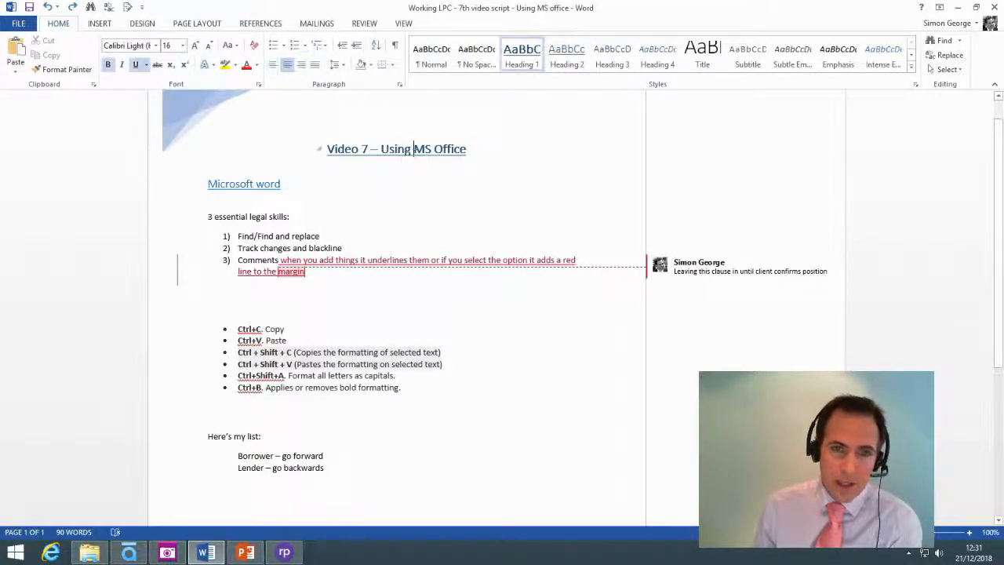
{"action": "left_click_drag", "start_coordinate": [478, 150], "coordinate": [328, 150]}
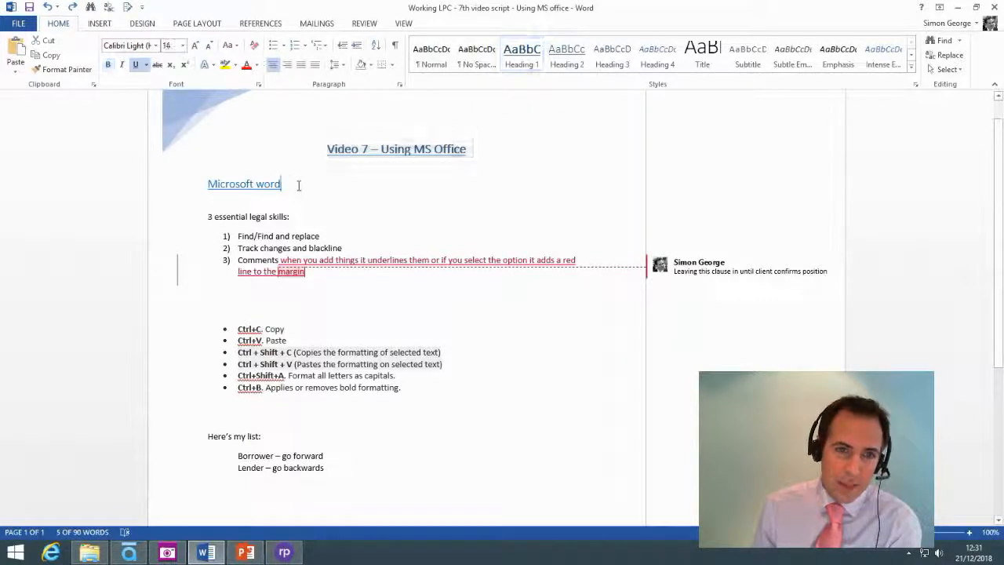
{"action": "left_click_drag", "start_coordinate": [298, 184], "coordinate": [207, 184]}
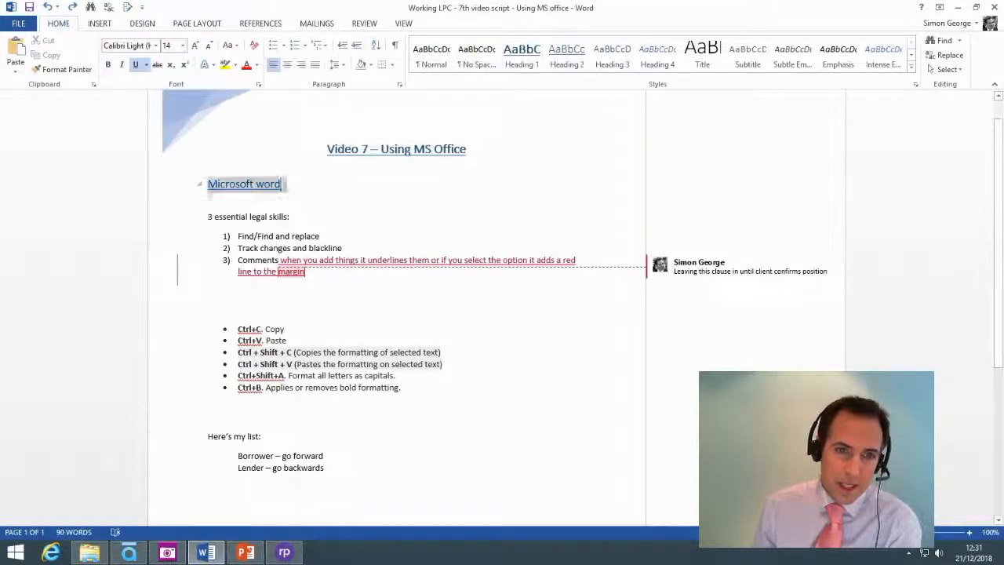
{"action": "left_click", "coordinate": [573, 56]}
Apply the Heading 3 style to the "3 essential legal skills:" and "Here's my list:" lines
{"action": "left_click_drag", "start_coordinate": [290, 217], "coordinate": [207, 218]}
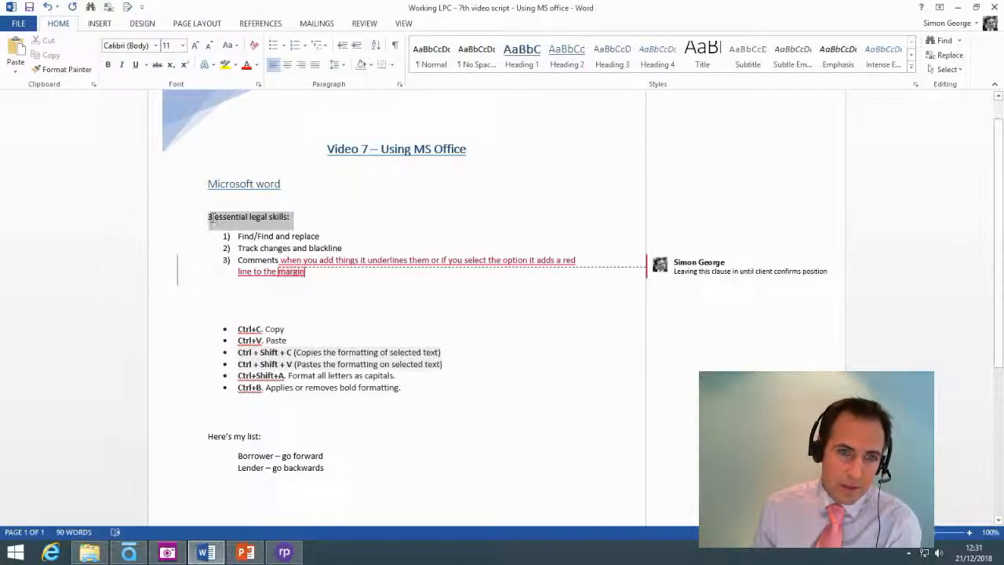
{"action": "left_click", "coordinate": [614, 62]}
{"action": "left_click", "coordinate": [270, 431]}
{"action": "left_click_drag", "start_coordinate": [270, 432], "coordinate": [197, 427]}
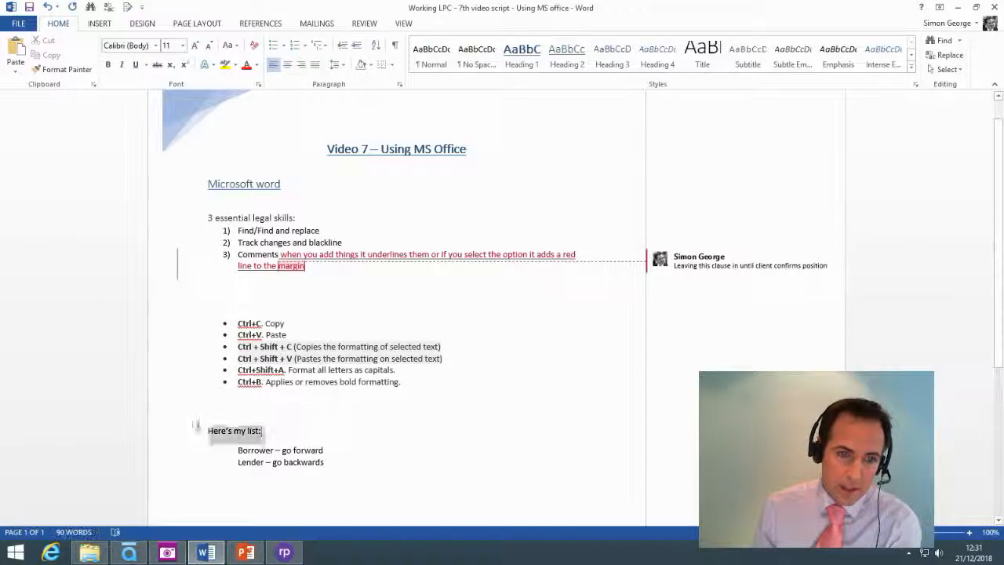
{"action": "left_click", "coordinate": [610, 63]}
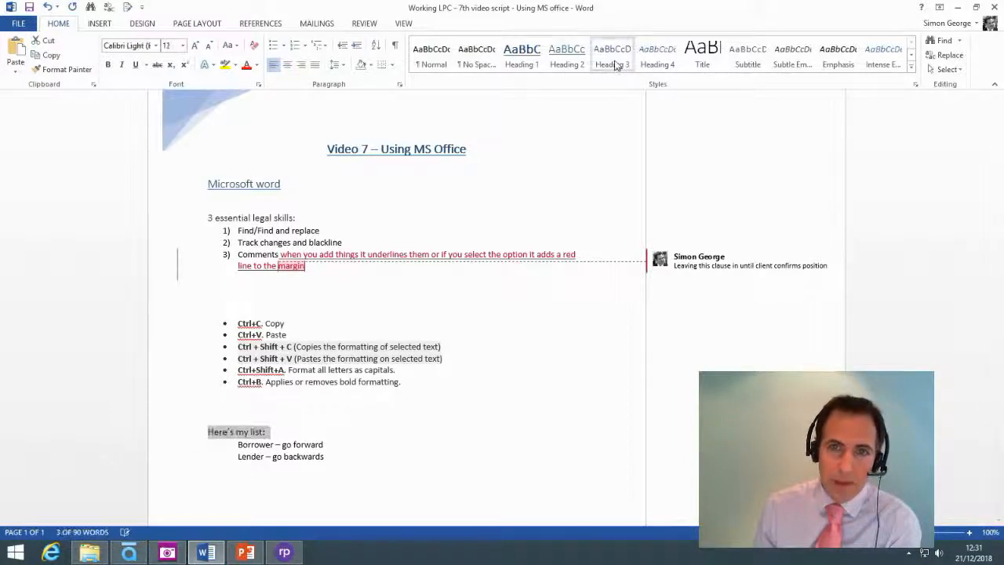
{"action": "left_click", "coordinate": [444, 434]}
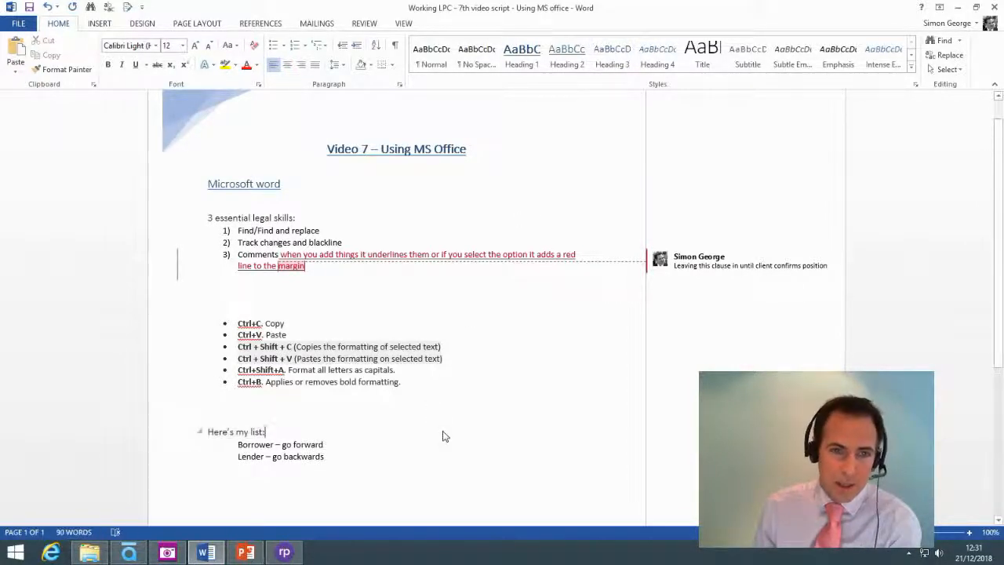
Add a blank line between the title and "Microsoft word" and insert the Automatic Table 1 table of contents there
{"action": "left_click", "coordinate": [222, 166]}
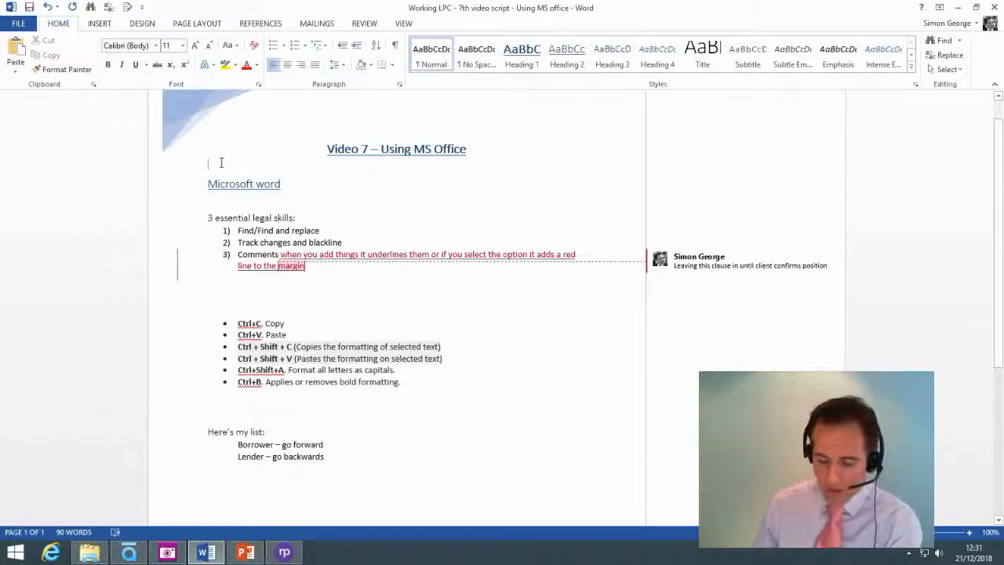
{"action": "key", "text": "Return"}
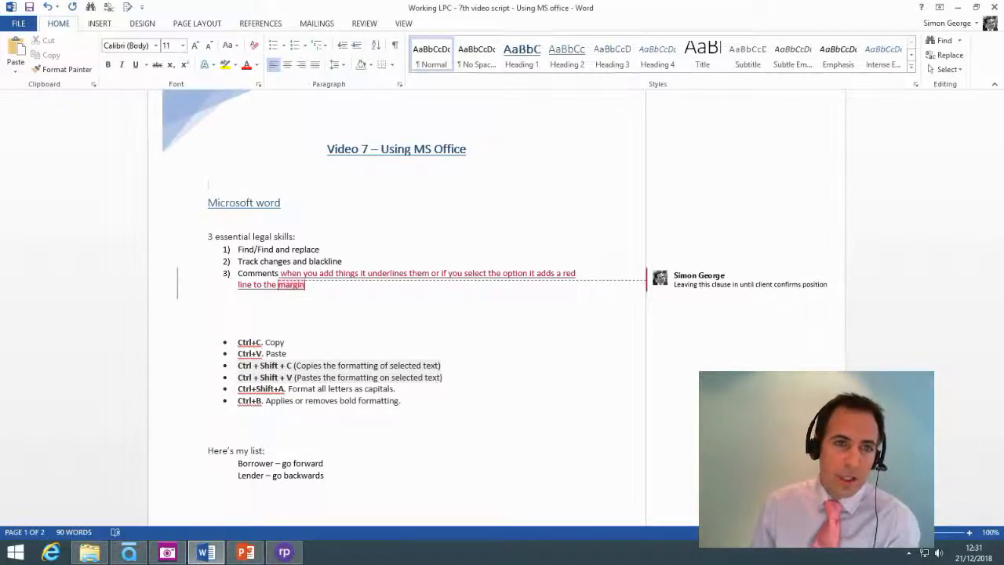
{"action": "left_click", "coordinate": [260, 23]}
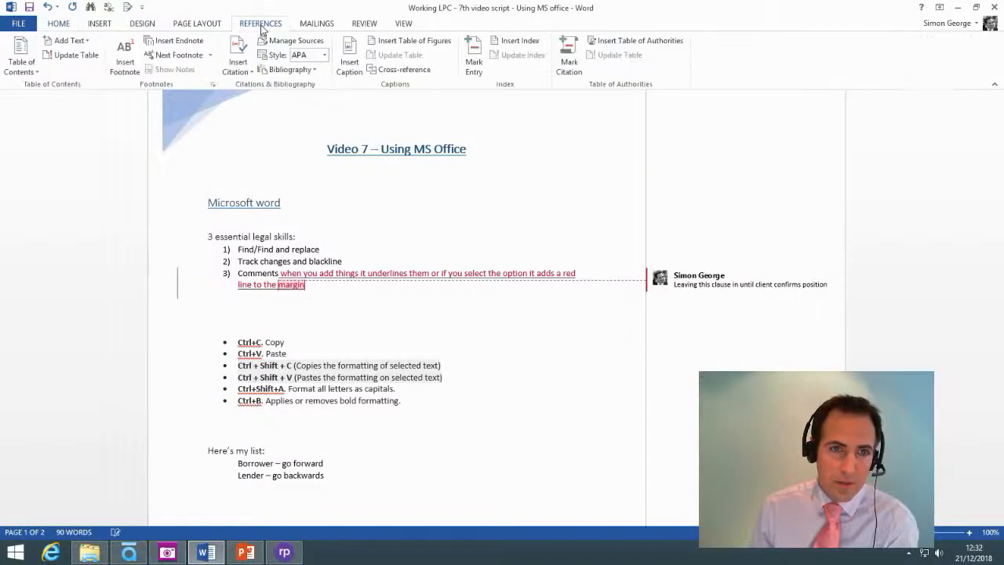
{"action": "left_click", "coordinate": [21, 57]}
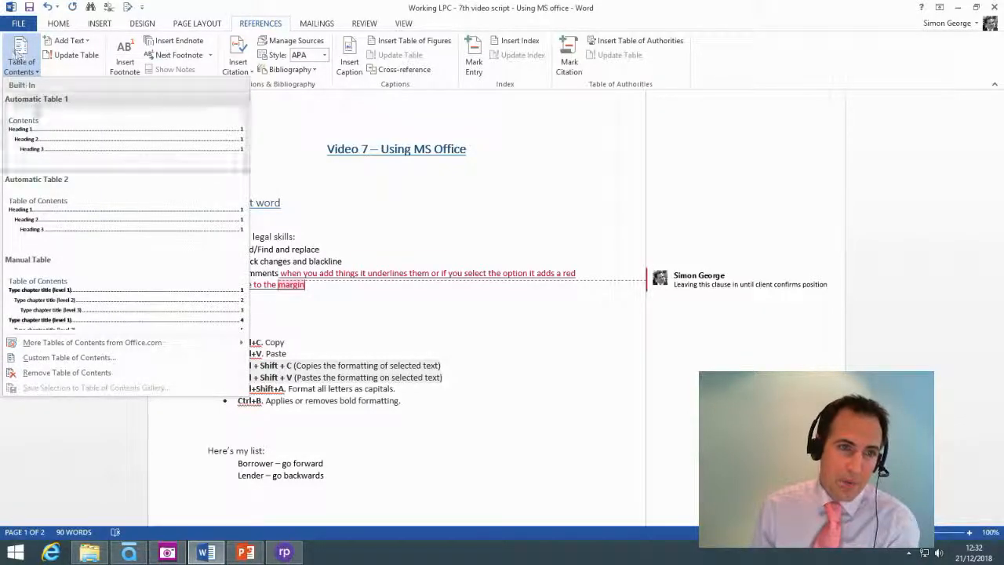
{"action": "left_click", "coordinate": [48, 141]}
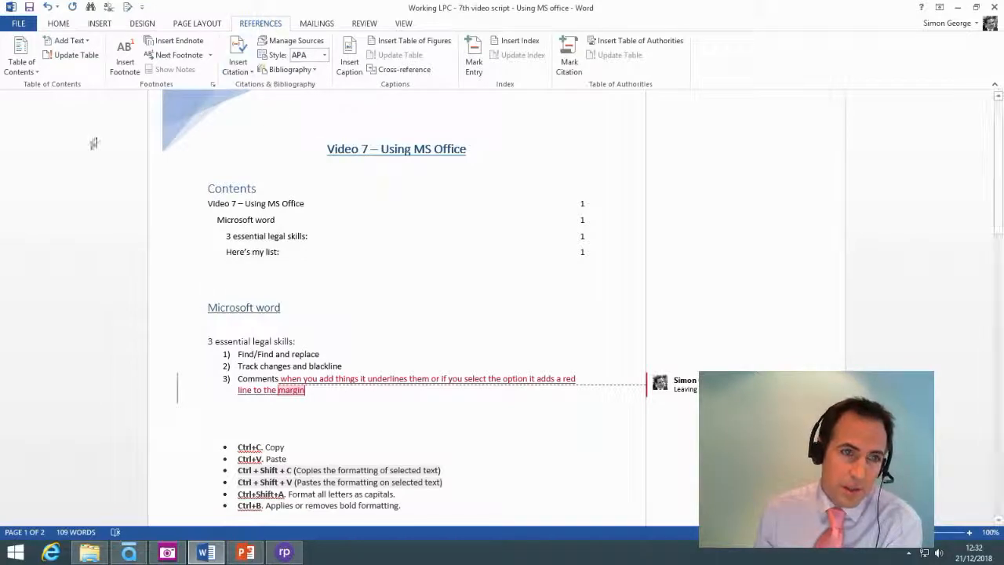
Add the Table of Contents command to the Quick Access Toolbar
{"action": "right_click", "coordinate": [29, 60]}
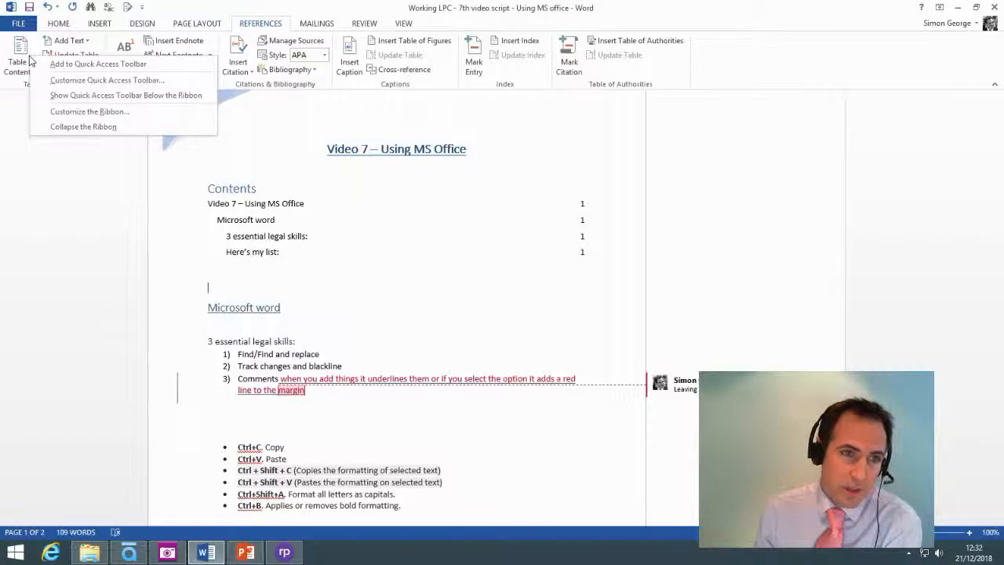
{"action": "left_click", "coordinate": [69, 67]}
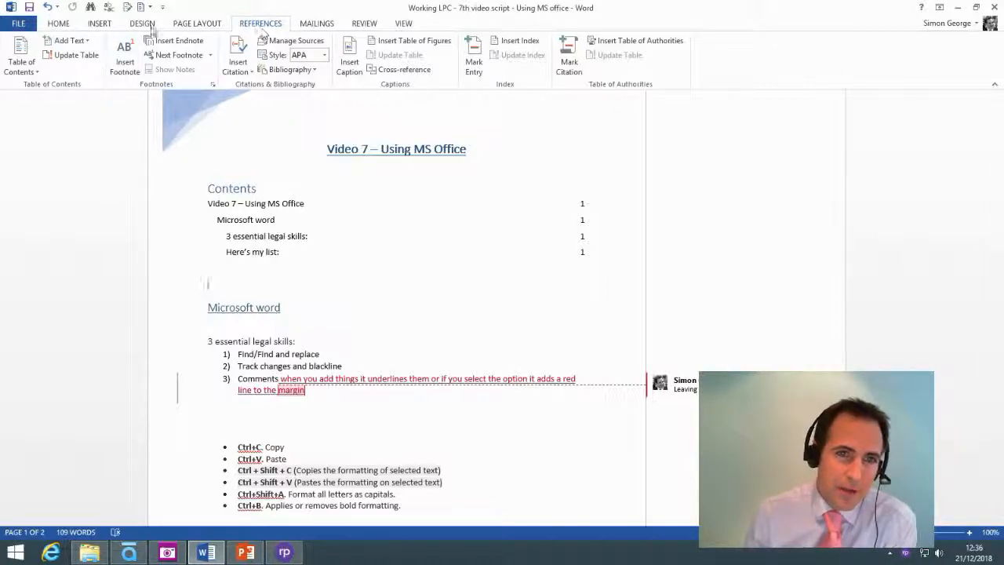
Copy the formatting of the "Microsoft word" heading onto the "Find/Find and replace" list item with the Format Painter
{"action": "left_click", "coordinate": [58, 24]}
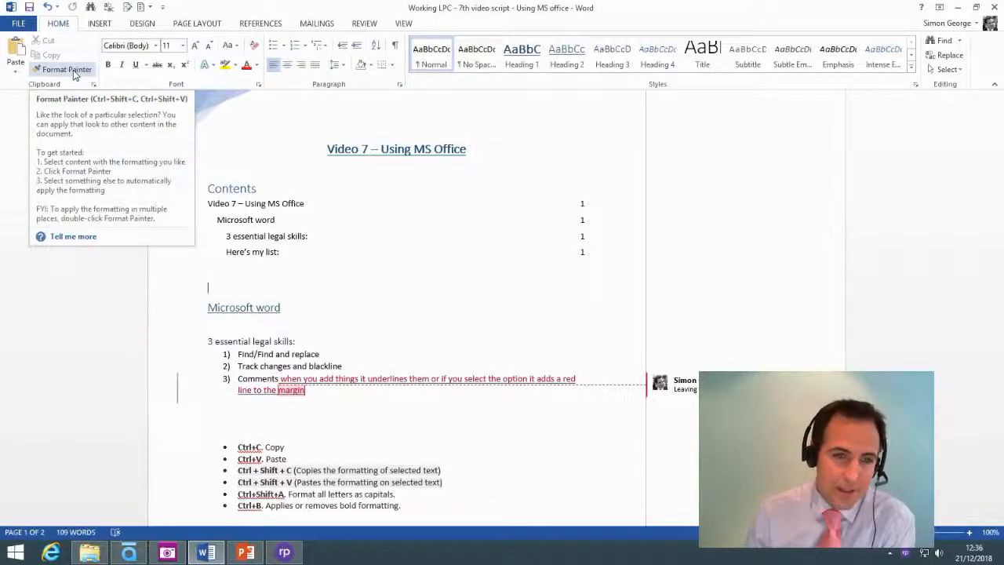
{"action": "left_click", "coordinate": [298, 309]}
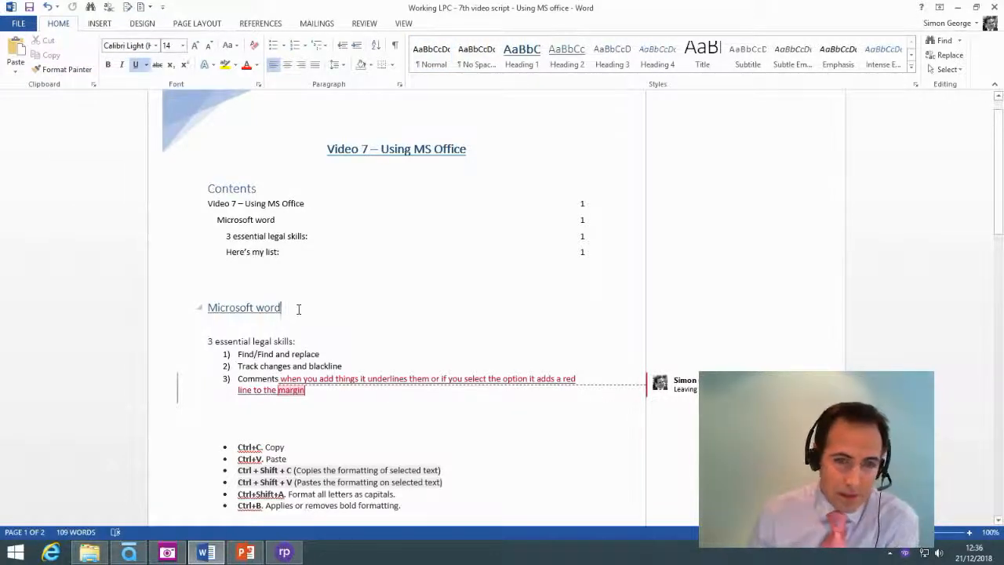
{"action": "key", "text": "ctrl+shift+Left"}
{"action": "key", "text": "ctrl+shift+Left"}
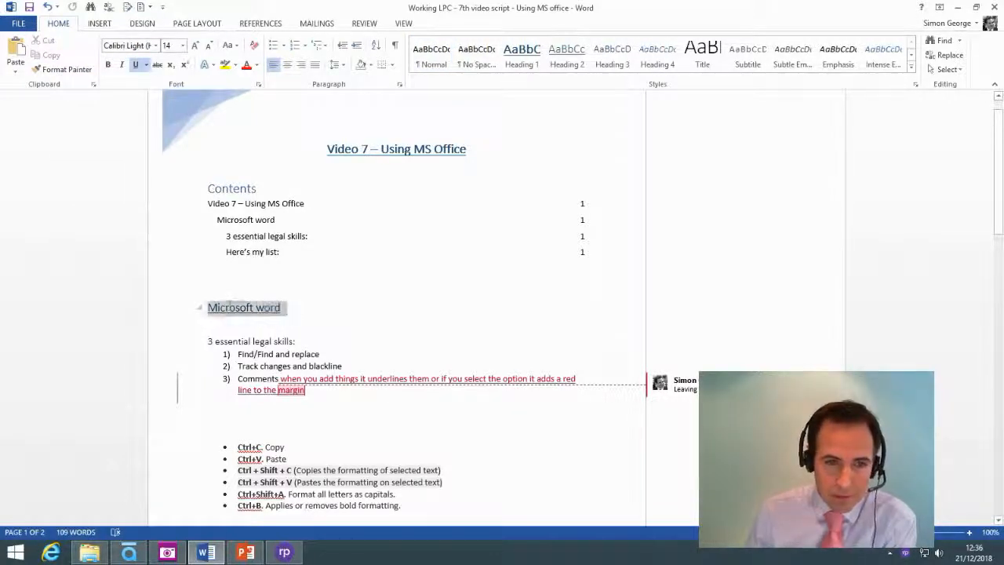
{"action": "left_click", "coordinate": [229, 306]}
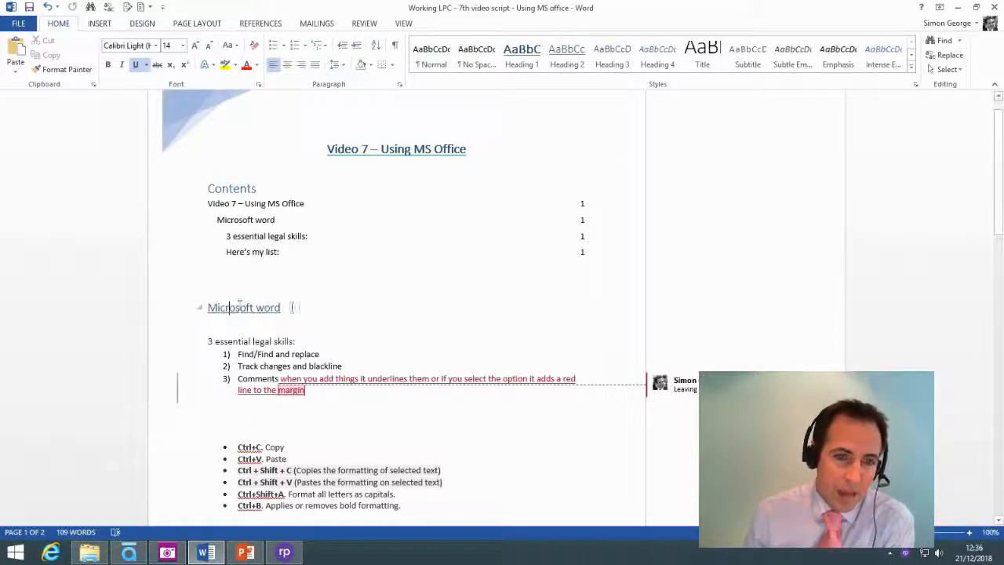
{"action": "left_click_drag", "start_coordinate": [292, 307], "coordinate": [210, 308]}
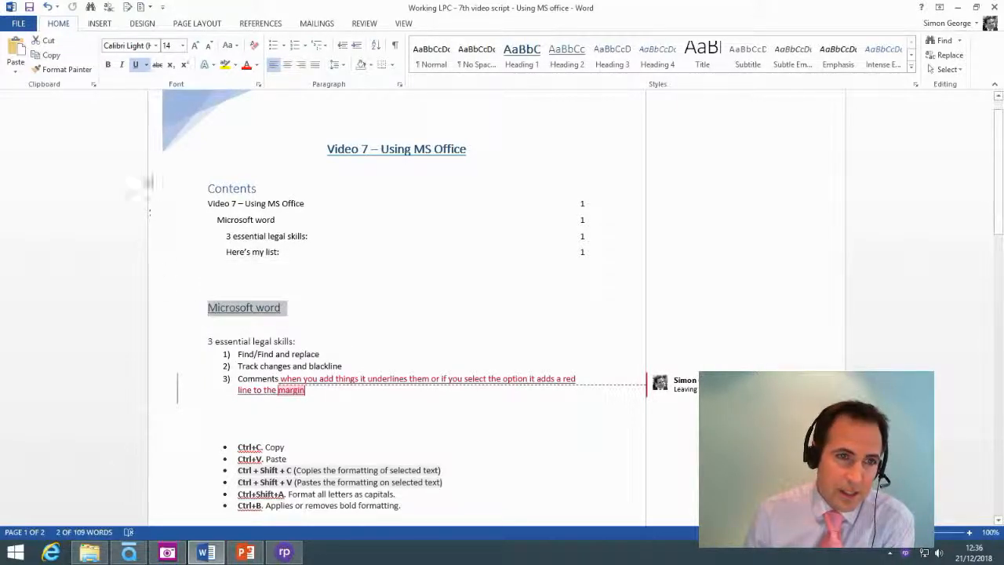
{"action": "left_click", "coordinate": [79, 70]}
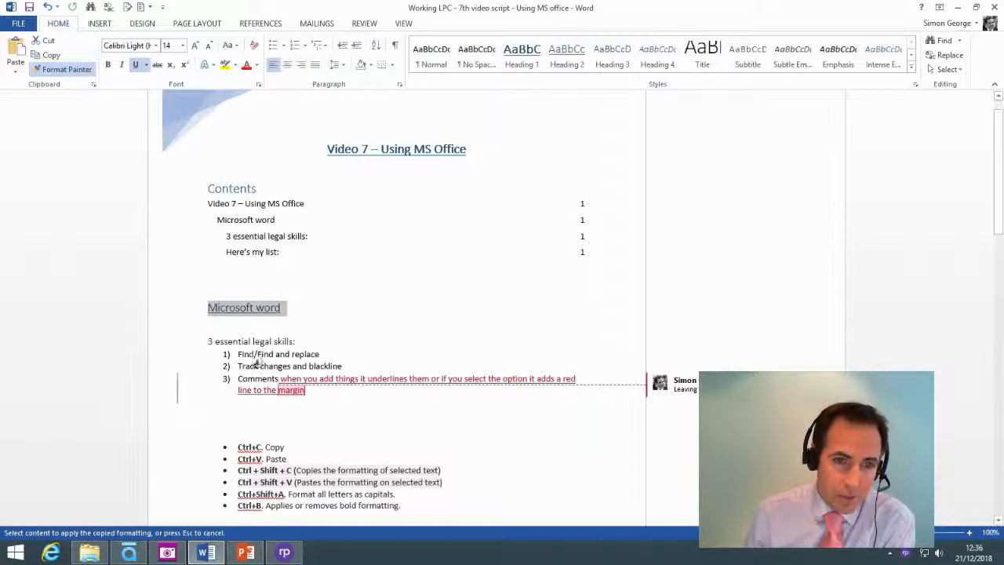
{"action": "left_click_drag", "start_coordinate": [320, 354], "coordinate": [230, 356]}
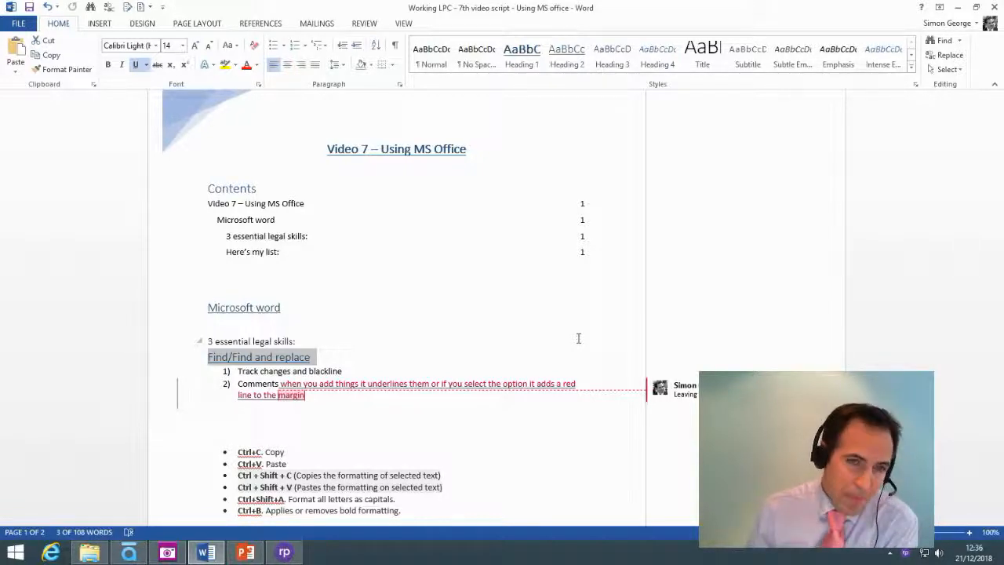
{"action": "left_click", "coordinate": [491, 336]}
Try to remove the grey shading from the "Ctrl + Shift + C" and "Ctrl + Shift + V" bullets by setting their highlight to No Color
{"action": "scroll", "coordinate": [488, 335], "scroll_direction": "down", "scroll_amount": 2}
{"action": "scroll", "coordinate": [488, 335], "scroll_direction": "down", "scroll_amount": 3}
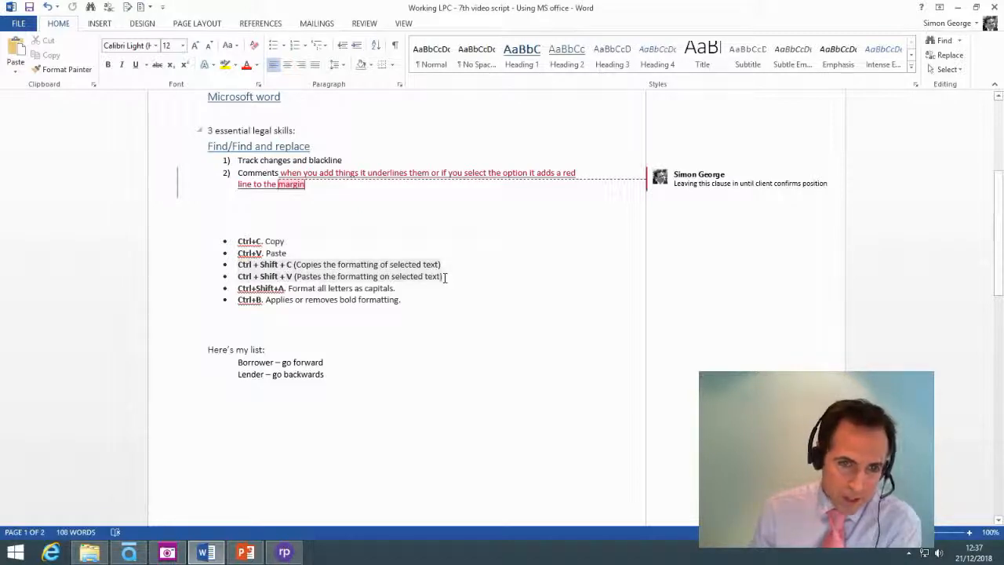
{"action": "left_click_drag", "start_coordinate": [443, 276], "coordinate": [243, 267]}
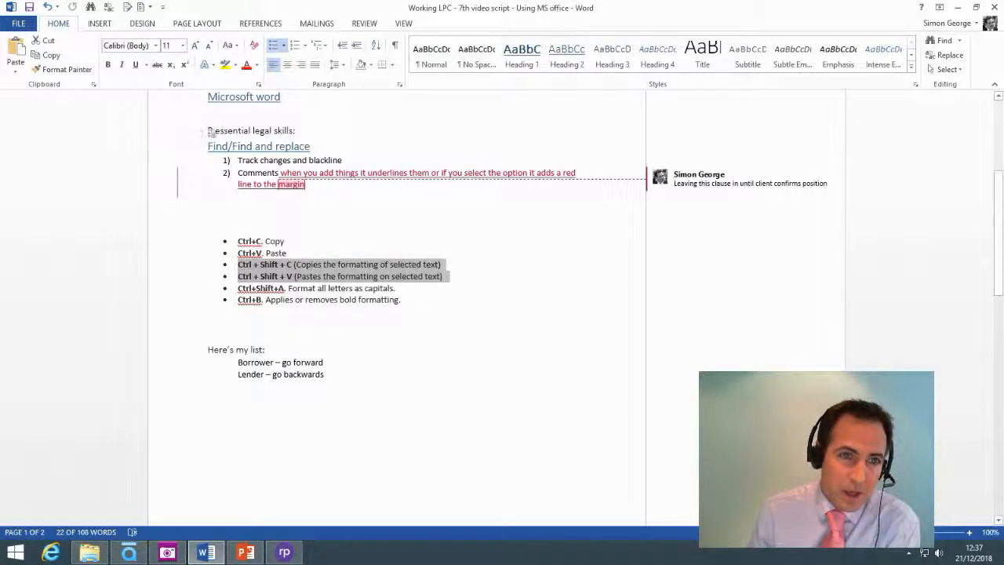
{"action": "left_click", "coordinate": [236, 65]}
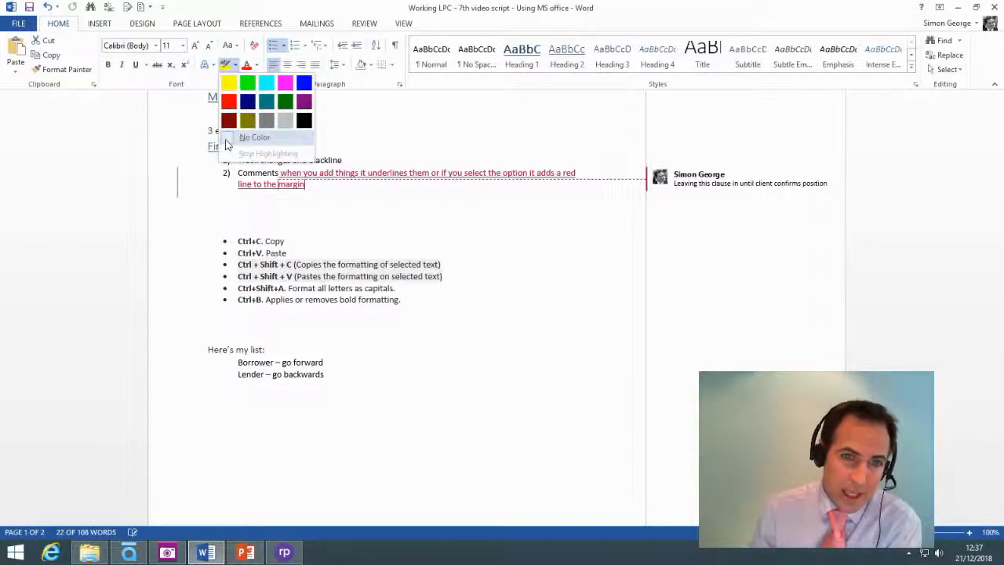
{"action": "left_click", "coordinate": [227, 140]}
{"action": "left_click", "coordinate": [474, 275]}
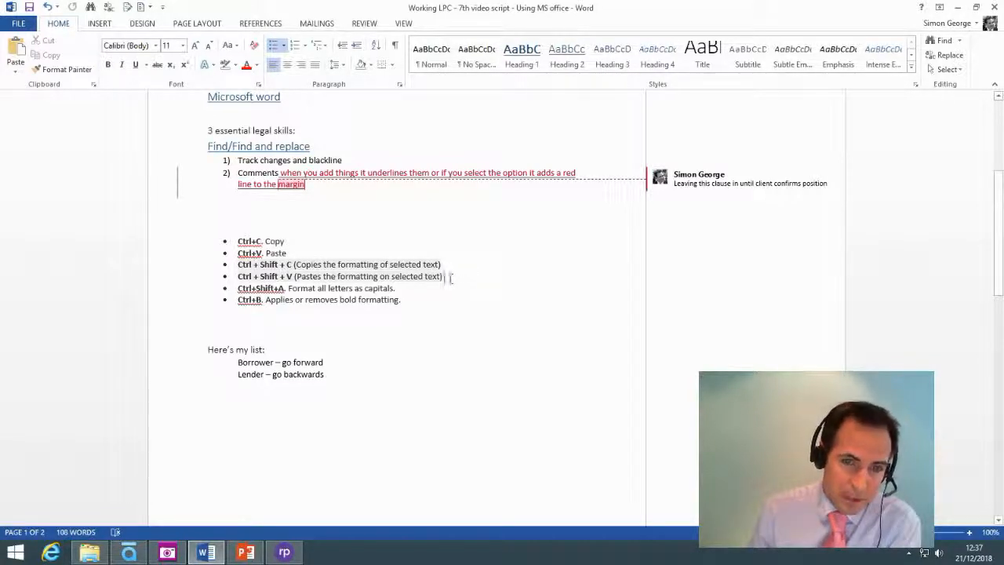
Clear all formatting from the "Ctrl + Shift + C" and "Ctrl + Shift + V" lines and make them bullets again
{"action": "left_click_drag", "start_coordinate": [447, 276], "coordinate": [234, 267]}
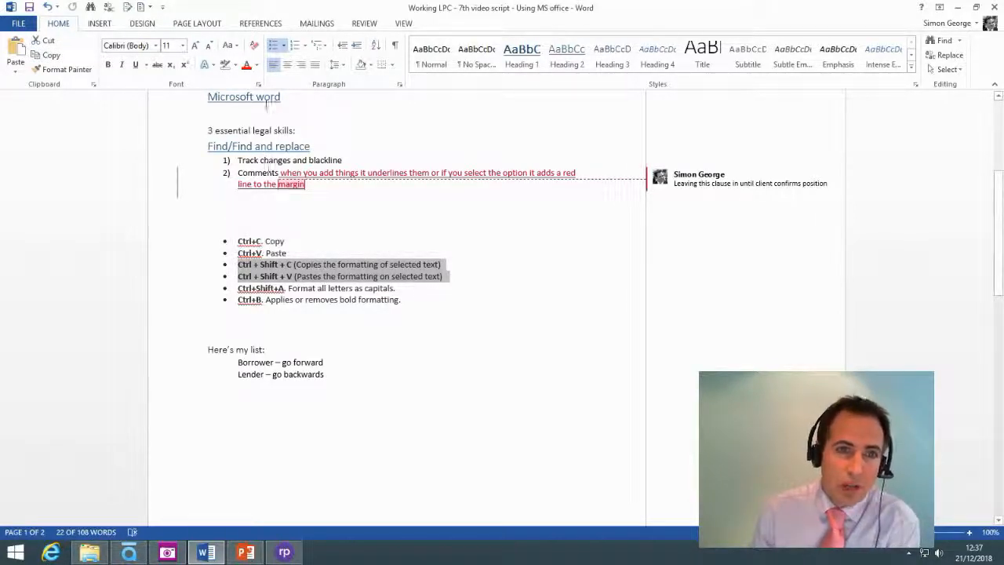
{"action": "left_click", "coordinate": [255, 51]}
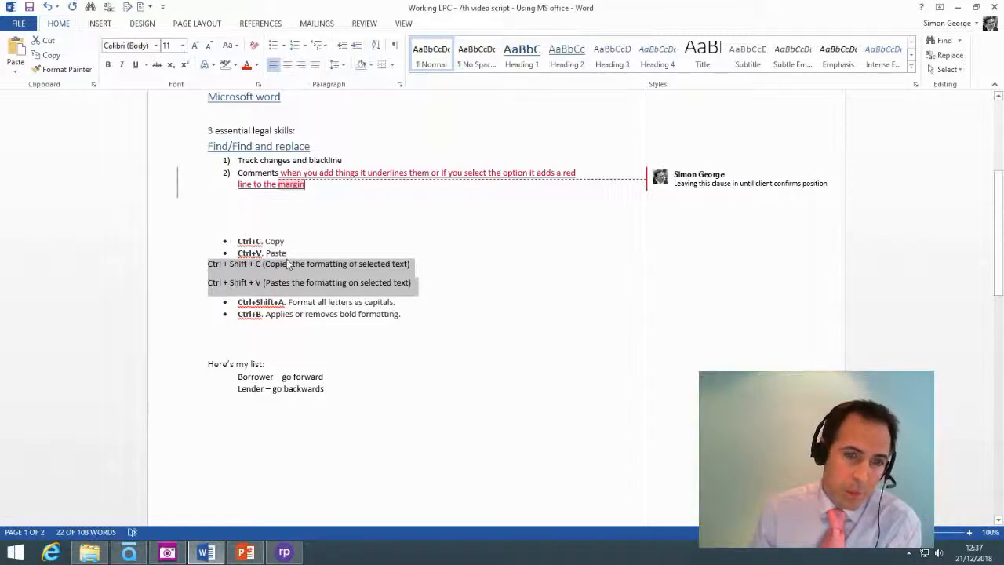
{"action": "left_click", "coordinate": [274, 47]}
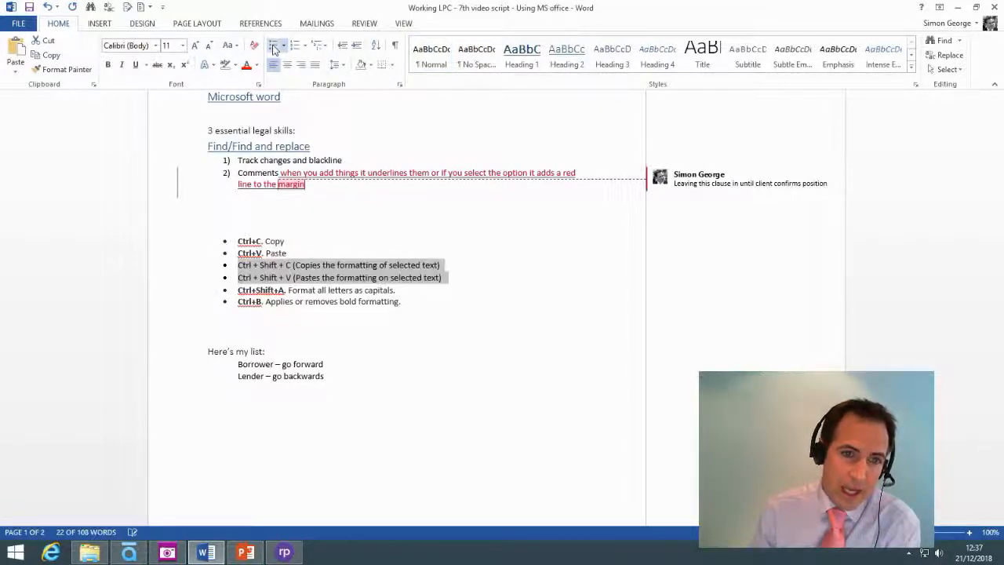
{"action": "left_click", "coordinate": [455, 329]}
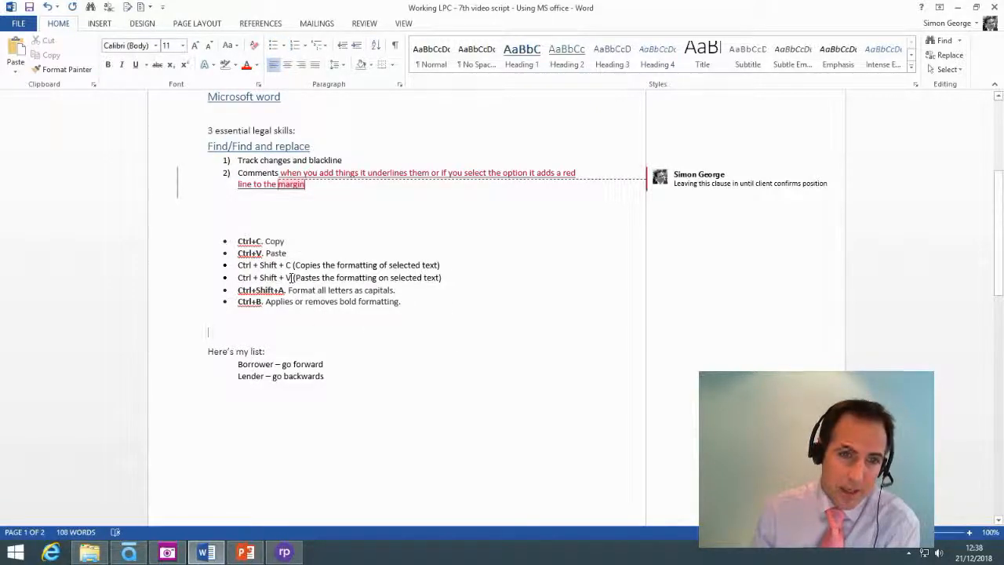
Bold the shortcut names "Ctrl + Shift + V" and "Ctrl + Shift + C" in the bulleted list
{"action": "left_click_drag", "start_coordinate": [292, 278], "coordinate": [238, 278]}
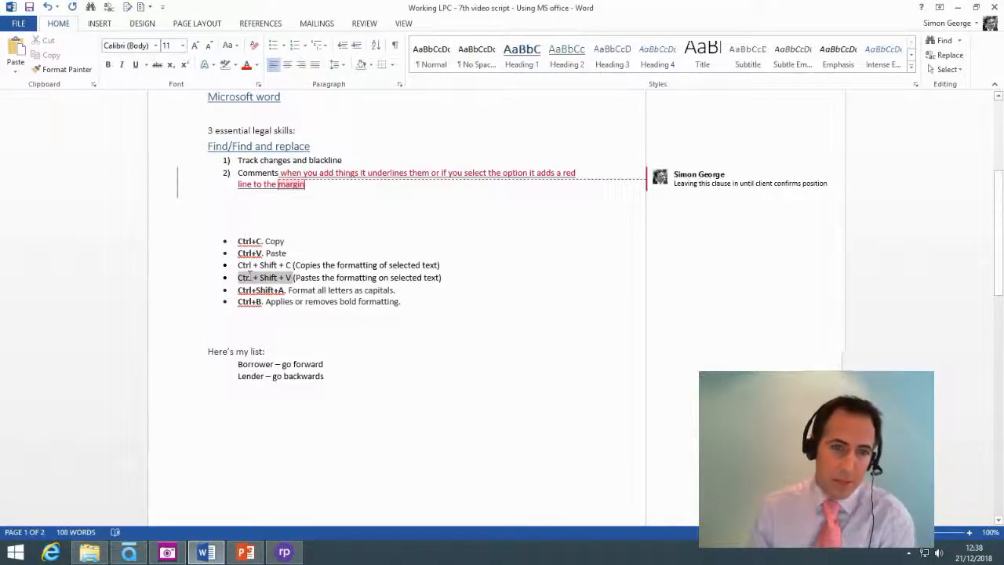
{"action": "left_click", "coordinate": [289, 265]}
{"action": "key", "text": "ctrl+b"}
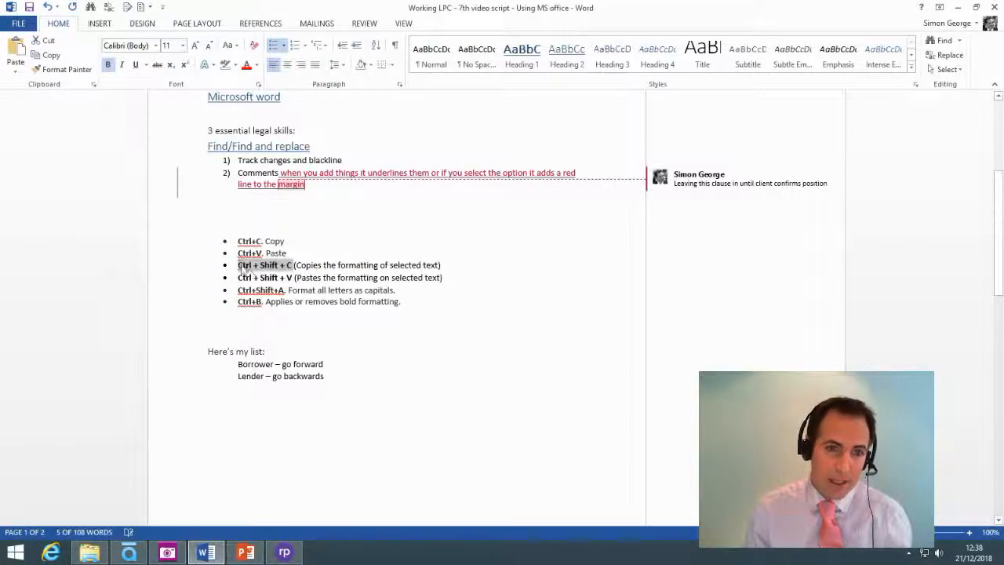
Add the four lines "Loan agreement", "Parties", "Duties of Borrower" and "Duties of Lender" below the "Here's my list" section
{"action": "left_click", "coordinate": [445, 318]}
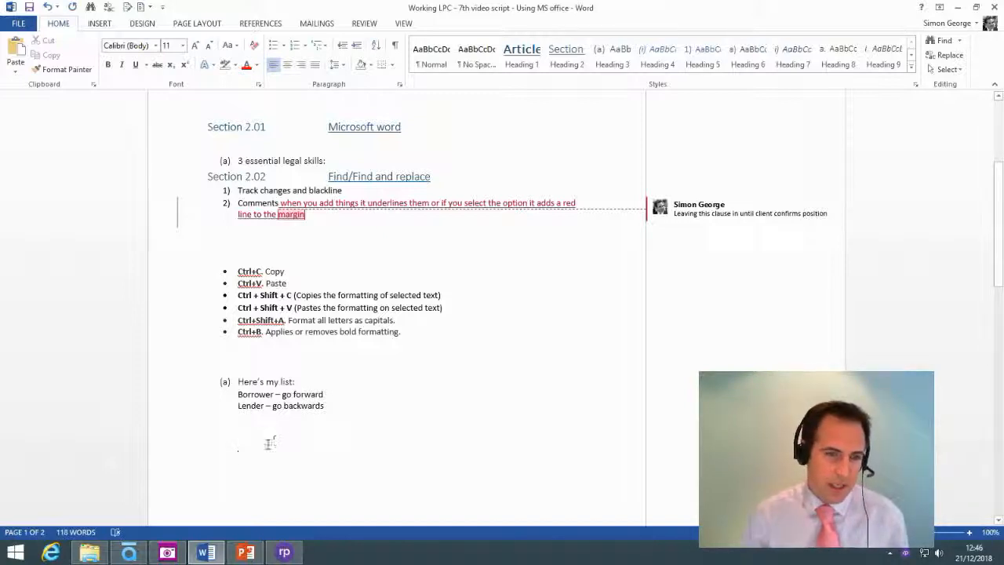
{"action": "type", "text": "Loan agreement Parties Duties of Borrower Duties of Lender"}
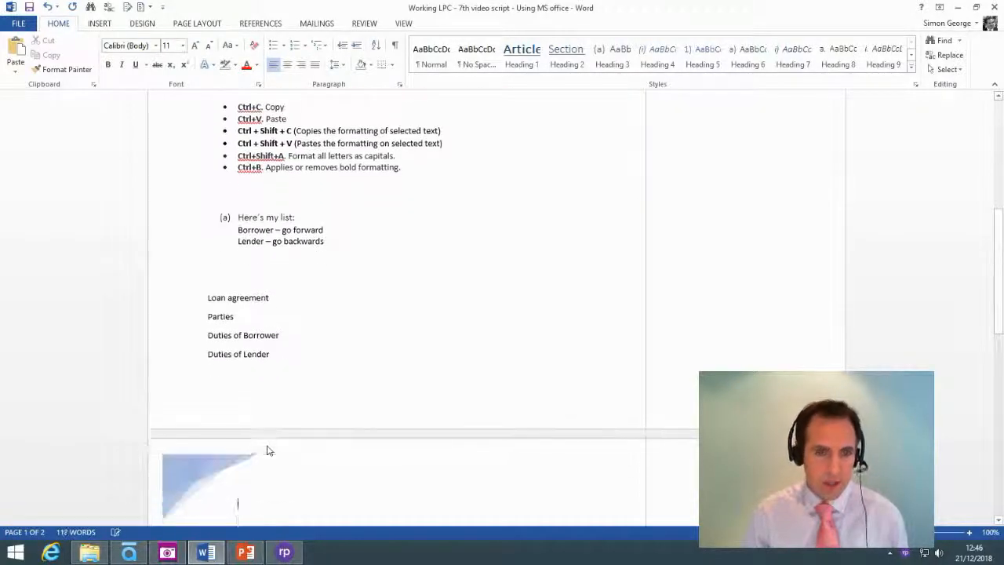
{"action": "left_click", "coordinate": [290, 345]}
{"action": "left_click", "coordinate": [285, 354]}
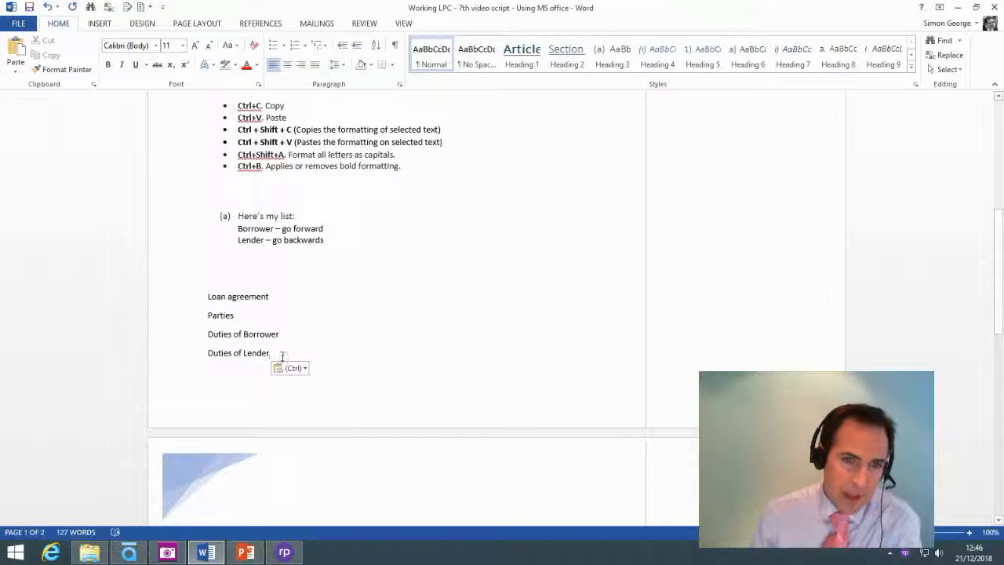
Number the four loan agreement lines with the multilevel list format 1), a), i)
{"action": "left_click_drag", "start_coordinate": [282, 354], "coordinate": [201, 306]}
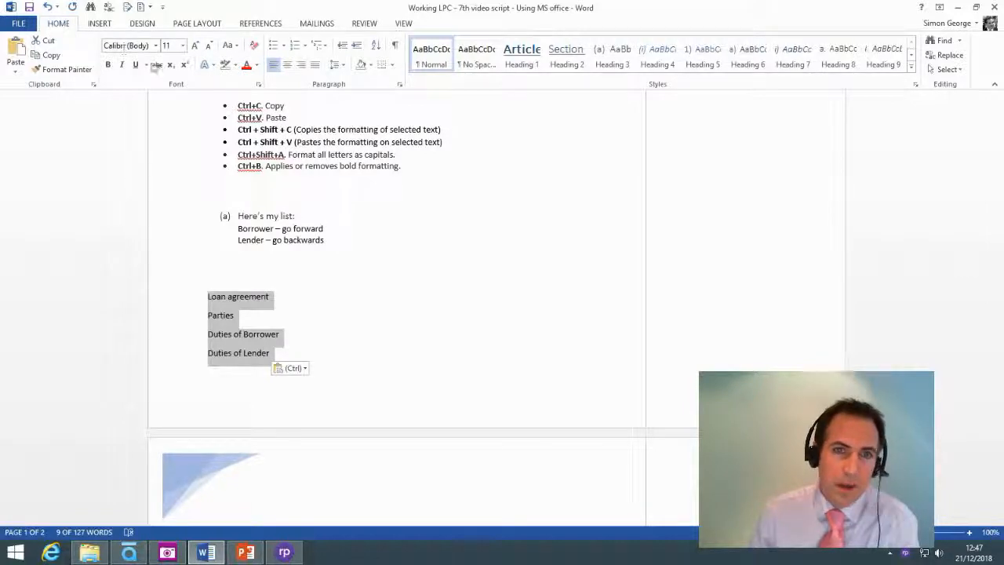
{"action": "left_click", "coordinate": [319, 47]}
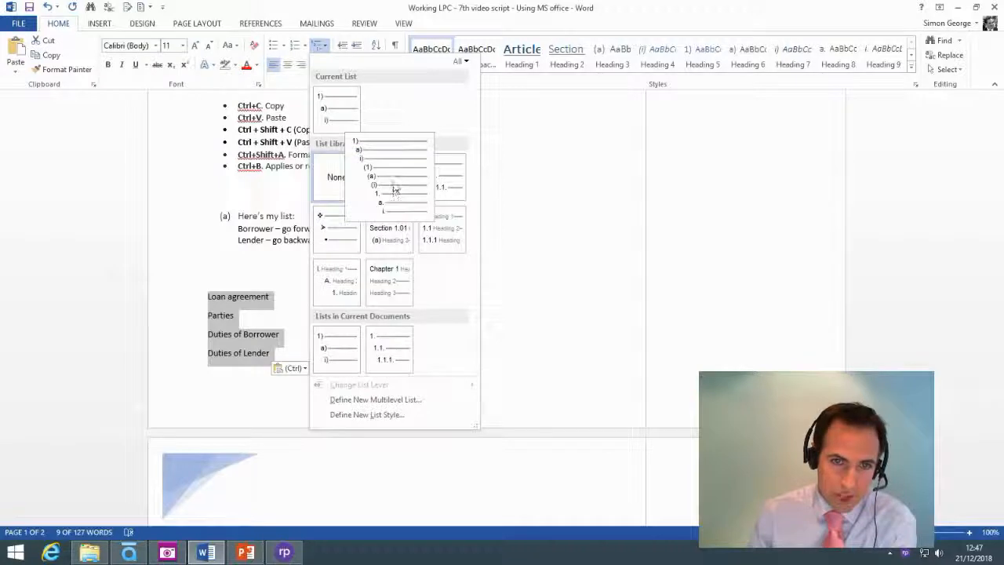
{"action": "left_click", "coordinate": [393, 182]}
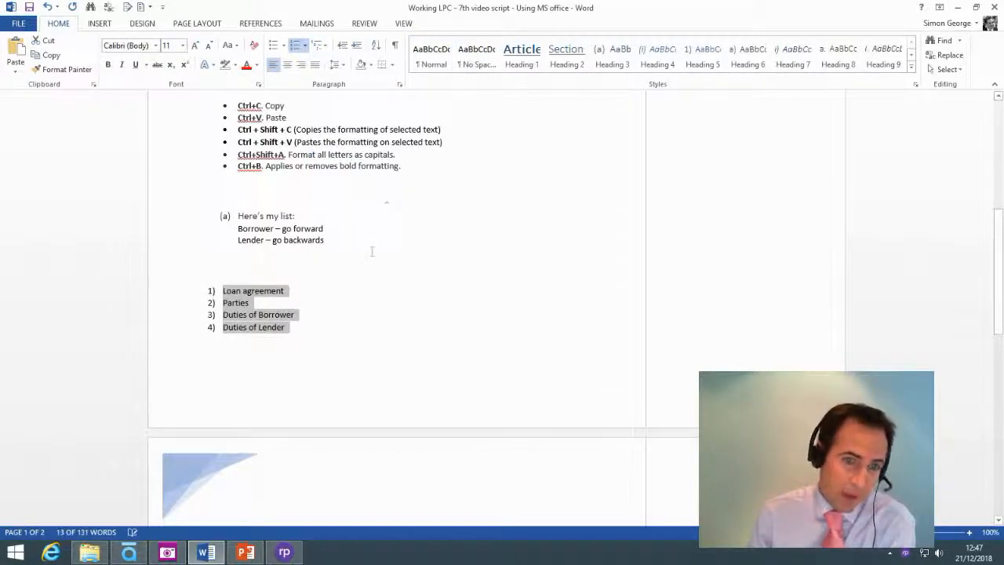
{"action": "left_click", "coordinate": [312, 311]}
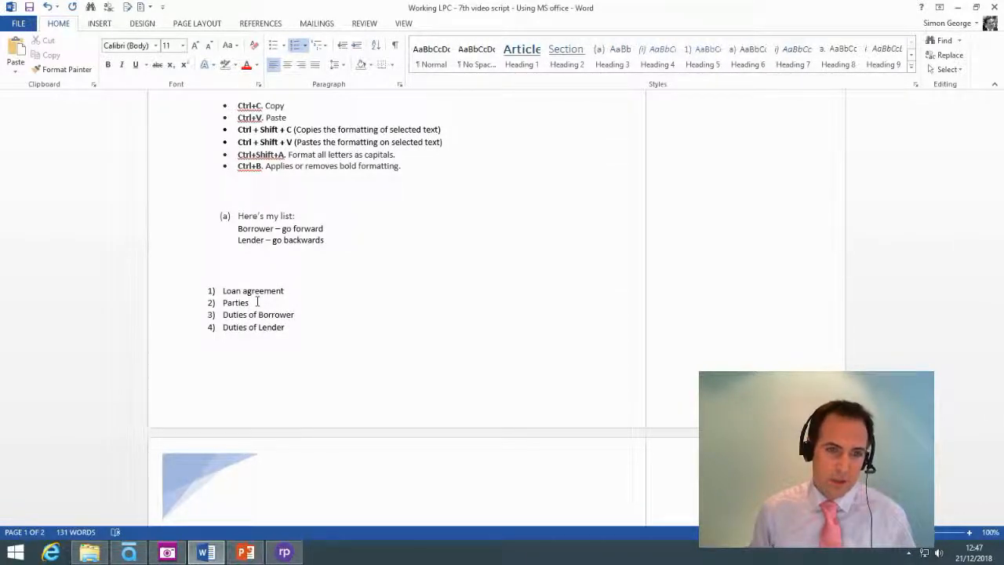
Demote the "Parties" item to a sub-level of the numbered list and promote it back to the top level
{"action": "key", "text": "Tab"}
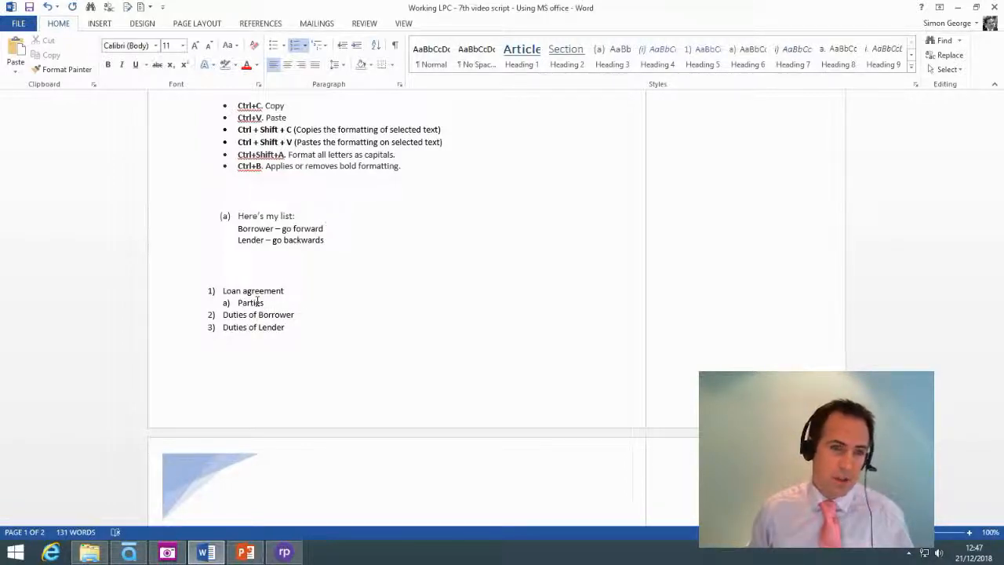
{"action": "key", "text": "Tab"}
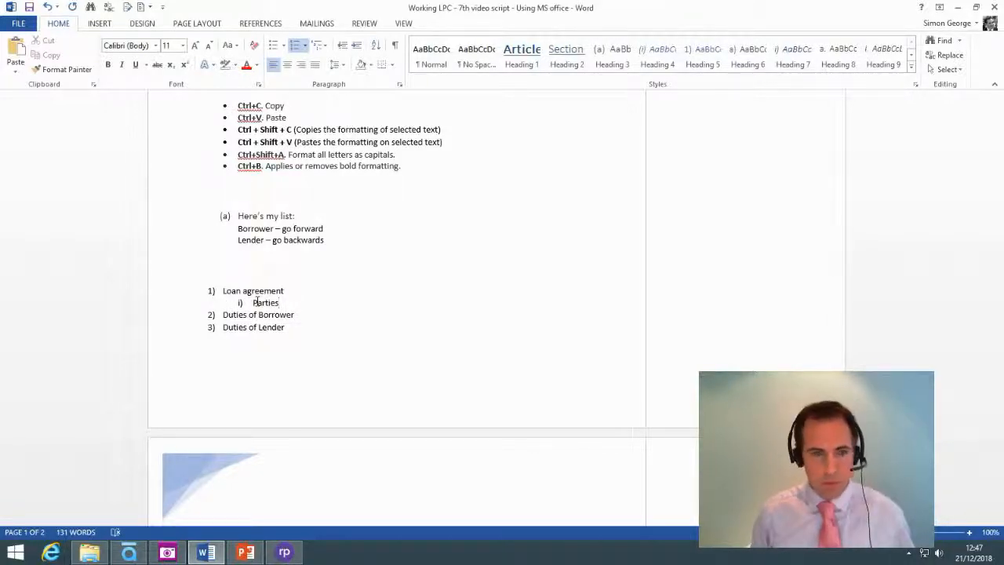
{"action": "key", "text": "shift+Tab"}
{"action": "key", "text": "shift+Tab"}
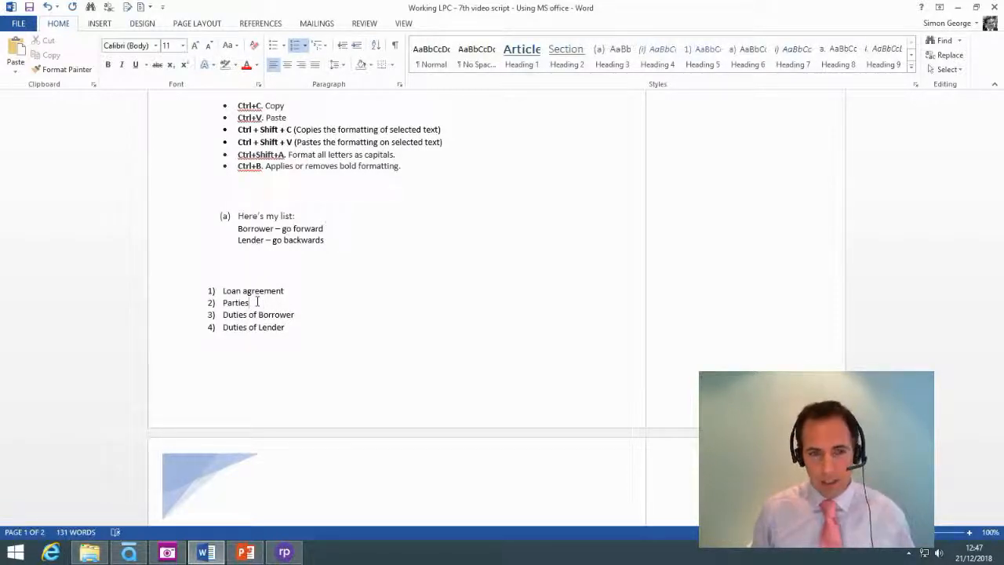
{"action": "key", "text": "Tab"}
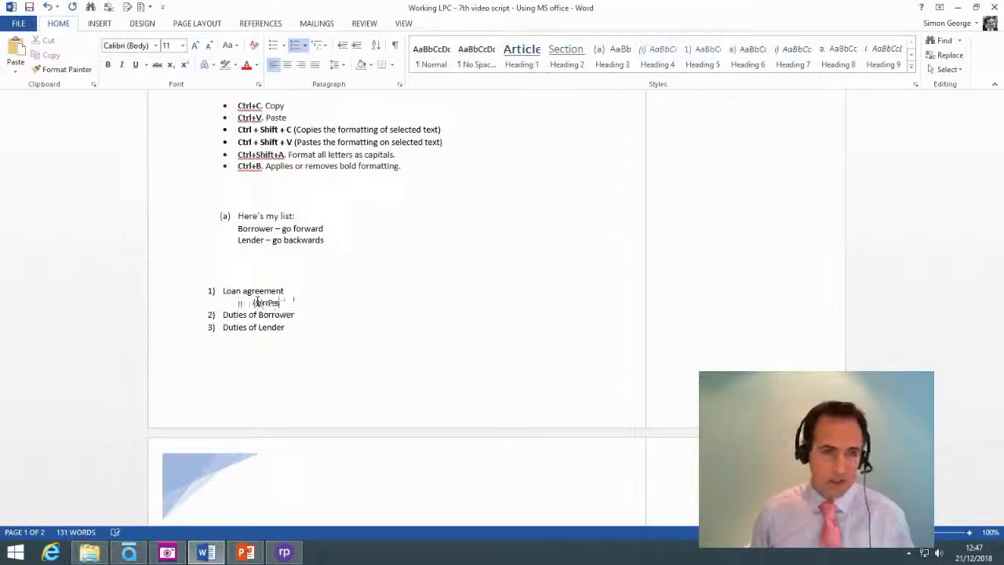
{"action": "key", "text": "shift+Tab"}
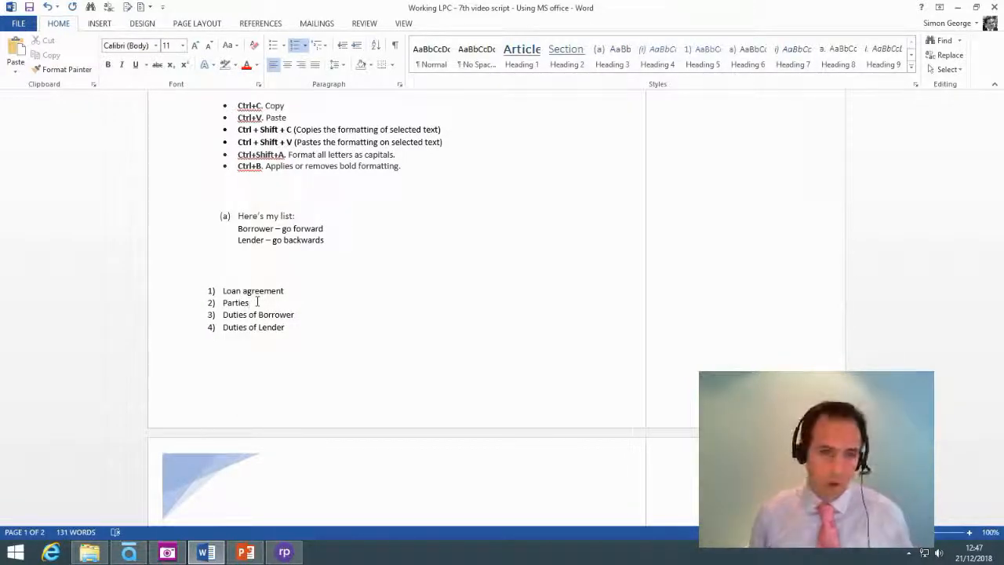
Move the "Parties" item to the end of the numbered list and back to second place several times
{"action": "key", "text": "alt+shift+Down"}
{"action": "key", "text": "alt+shift+Down"}
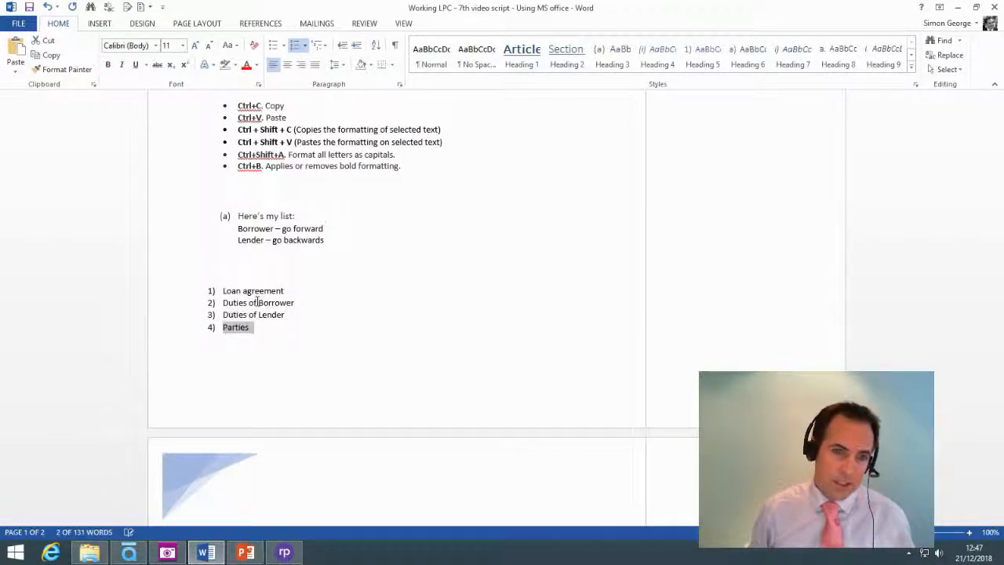
{"action": "key", "text": "alt+shift+Up"}
{"action": "key", "text": "alt+shift+Up"}
{"action": "key", "text": "alt+shift+Down"}
{"action": "key", "text": "alt+shift+Down"}
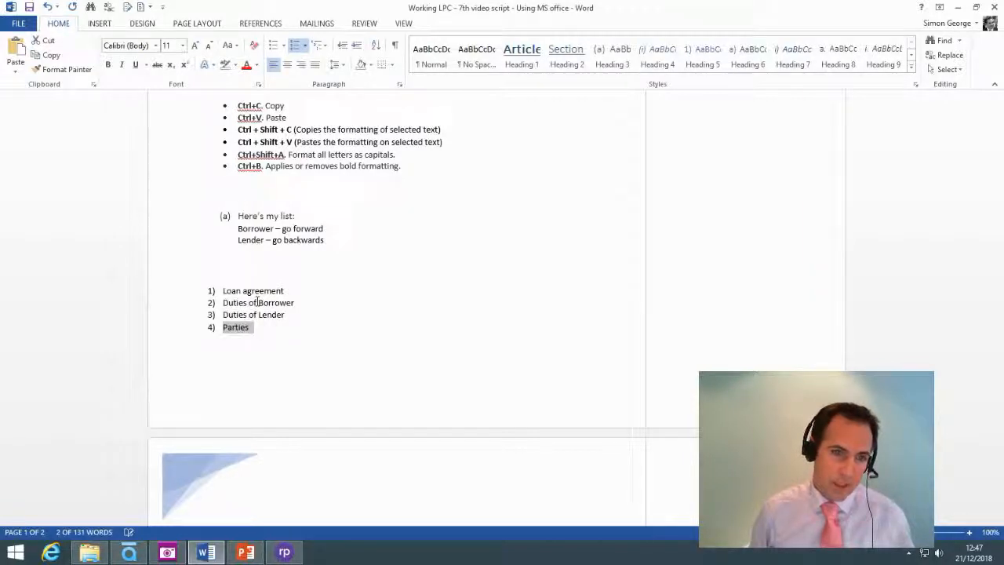
{"action": "key", "text": "alt+shift+Up"}
{"action": "key", "text": "alt+shift+Up"}
{"action": "key", "text": "alt+shift+Down"}
{"action": "key", "text": "alt+shift+Down"}
{"action": "key", "text": "alt+shift+Up"}
{"action": "key", "text": "alt+shift+Up"}
{"action": "key", "text": "alt+shift+Down"}
{"action": "key", "text": "alt+shift+Down"}
{"action": "key", "text": "alt+shift+Up"}
{"action": "key", "text": "alt+shift+Up"}
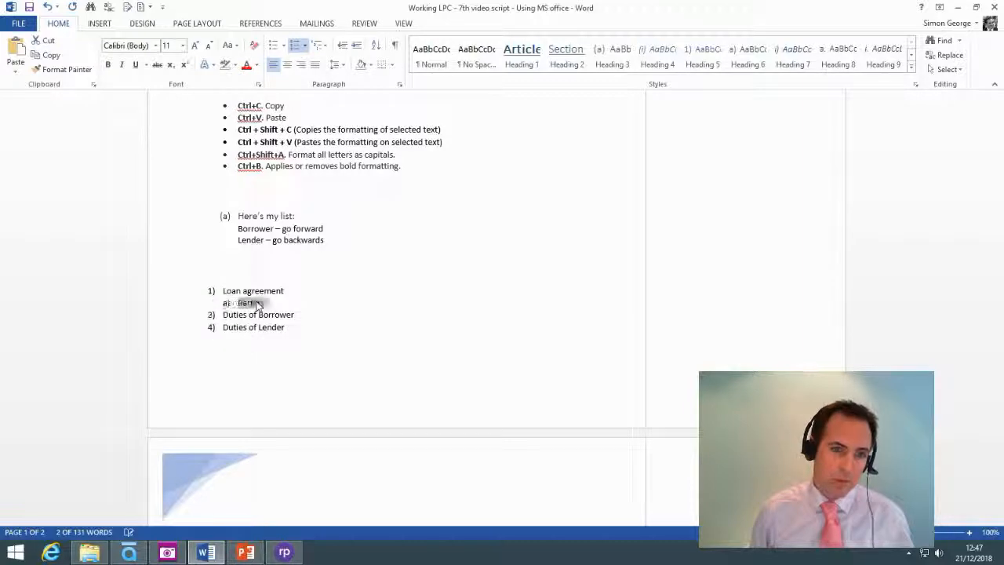
Make "Parties" a sub-item of the numbered list, also trying it at other positions and levels
{"action": "key", "text": "alt+shift+Right"}
{"action": "key", "text": "alt+shift+Down"}
{"action": "key", "text": "alt+shift+Down"}
{"action": "key", "text": "alt+shift+Up"}
{"action": "key", "text": "alt+shift+Up"}
{"action": "key", "text": "alt+shift+Left"}
{"action": "key", "text": "alt+shift+Left"}
{"action": "key", "text": "alt+shift+Right"}
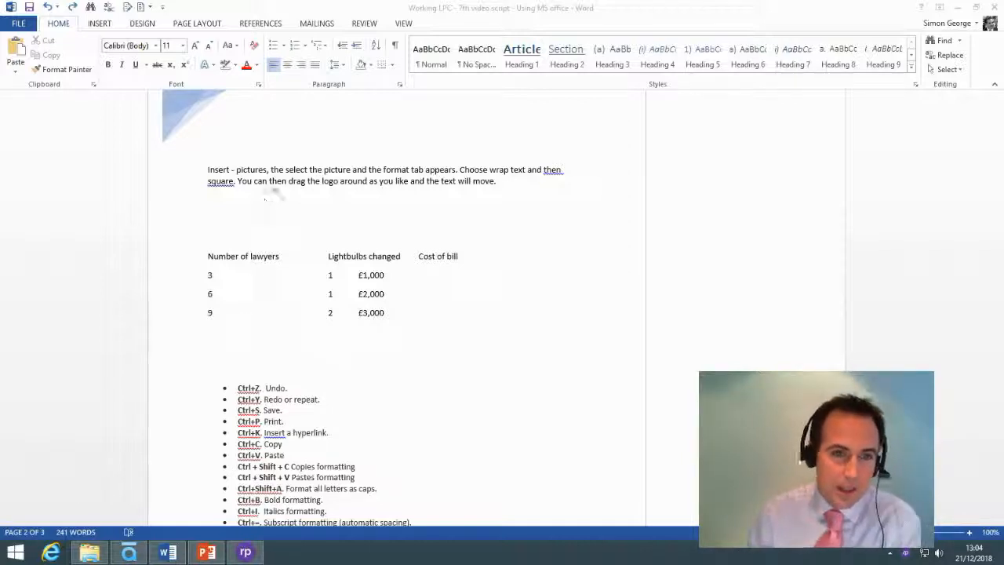
Insert the picture 1996_OCT_2018_PG_ULTRA_LOGO_RGB below the picture instructions and shrink it to about 6.96 cm wide
{"action": "left_click", "coordinate": [286, 173]}
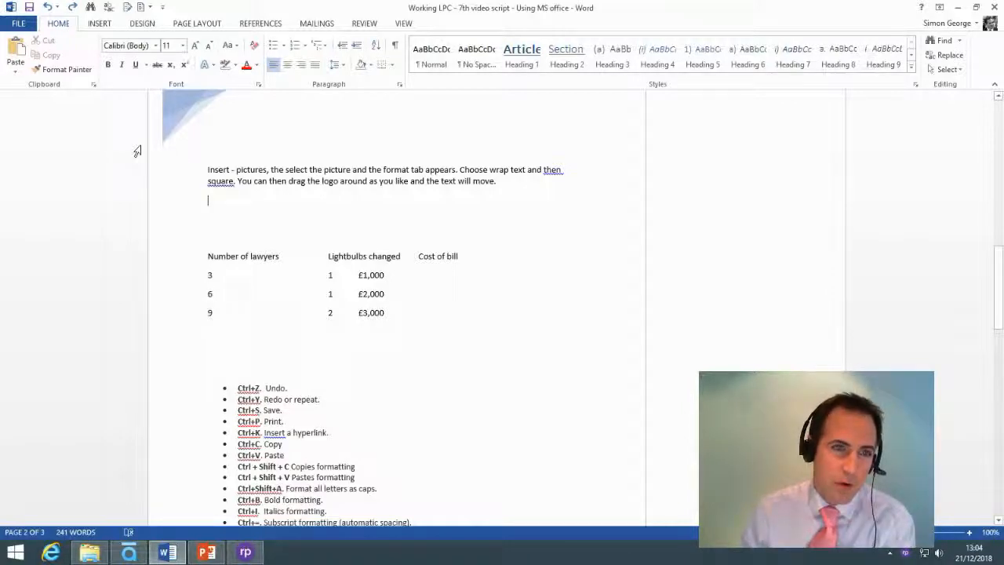
{"action": "left_click", "coordinate": [99, 23]}
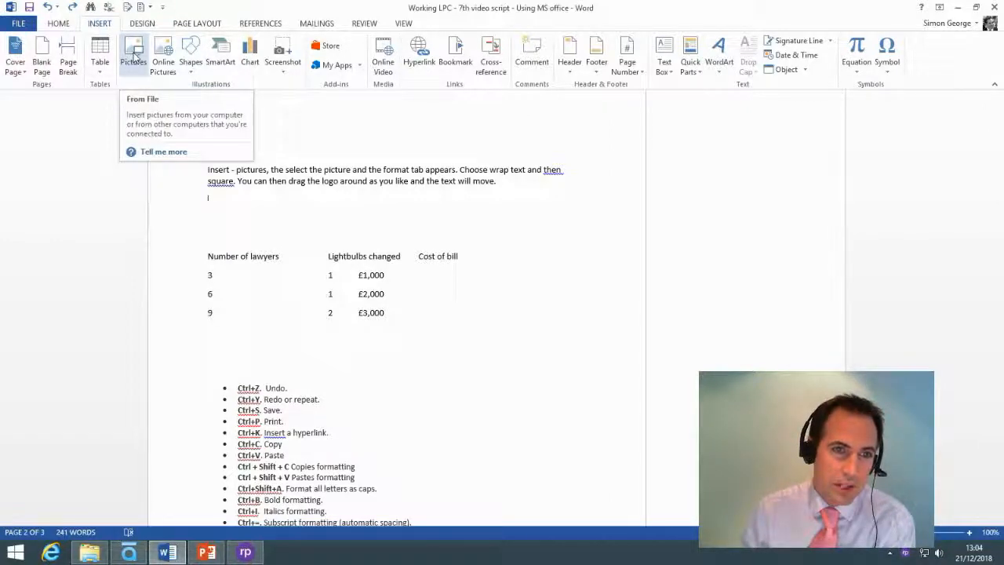
{"action": "left_click", "coordinate": [134, 55]}
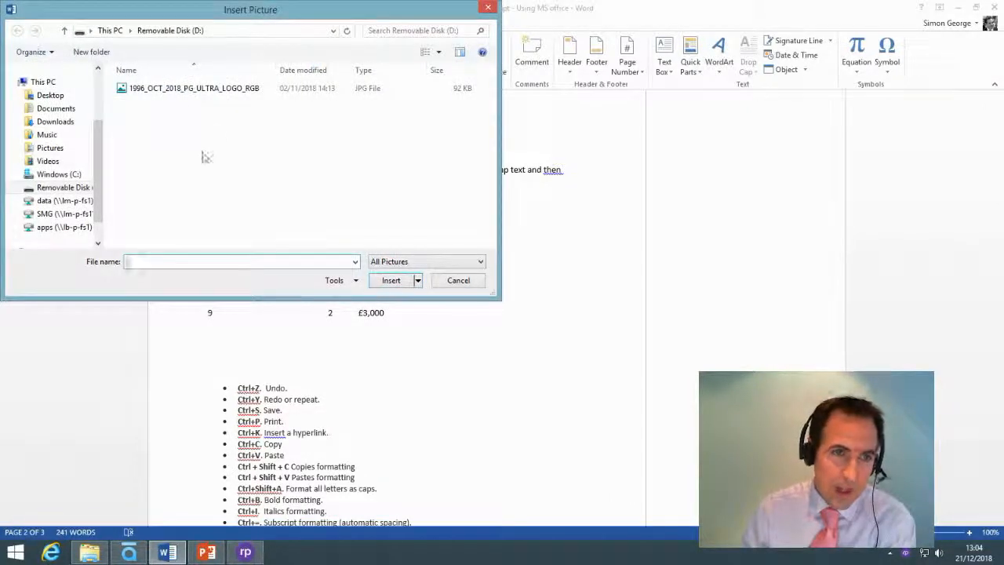
{"action": "left_click", "coordinate": [199, 91]}
{"action": "left_click", "coordinate": [395, 284]}
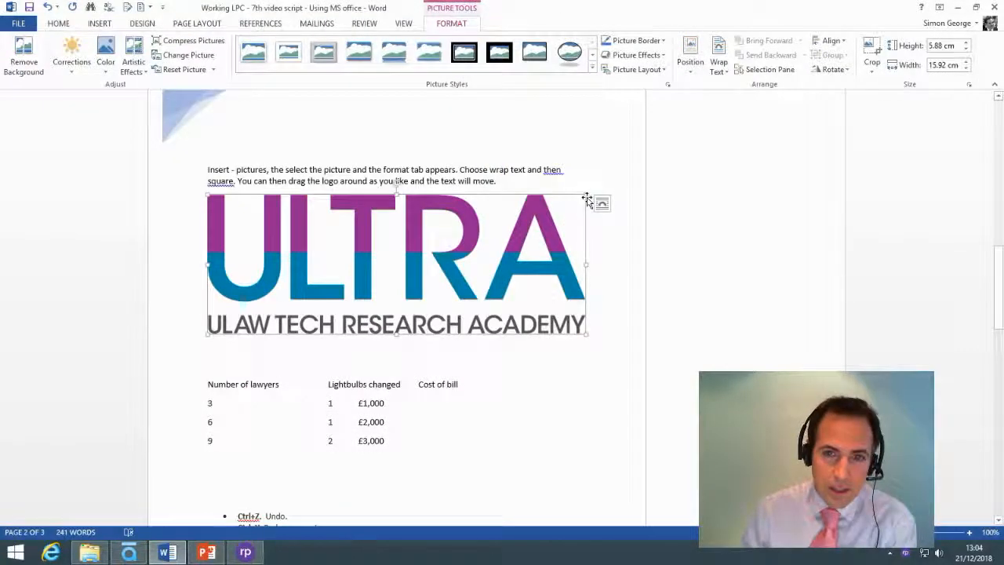
{"action": "left_click_drag", "start_coordinate": [585, 195], "coordinate": [284, 270]}
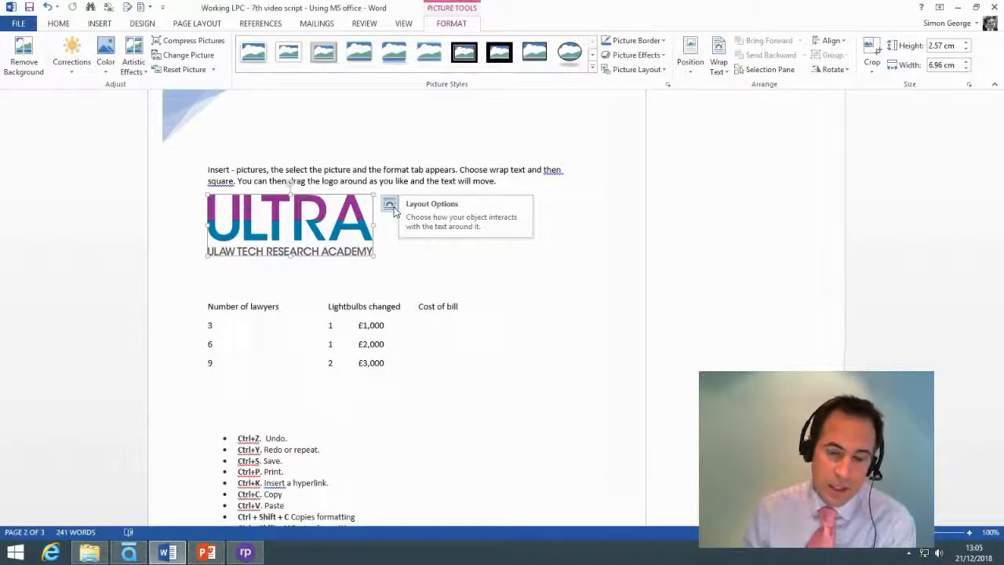
Set the ULTRA logo's text wrapping to Square and move it into the middle of the instructions paragraph
{"action": "left_click", "coordinate": [390, 207]}
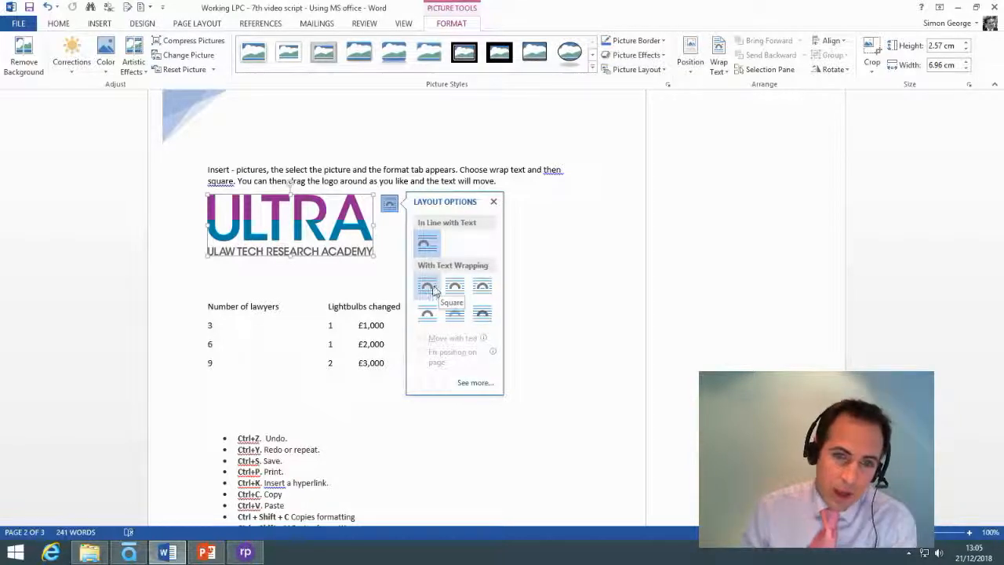
{"action": "left_click", "coordinate": [429, 288]}
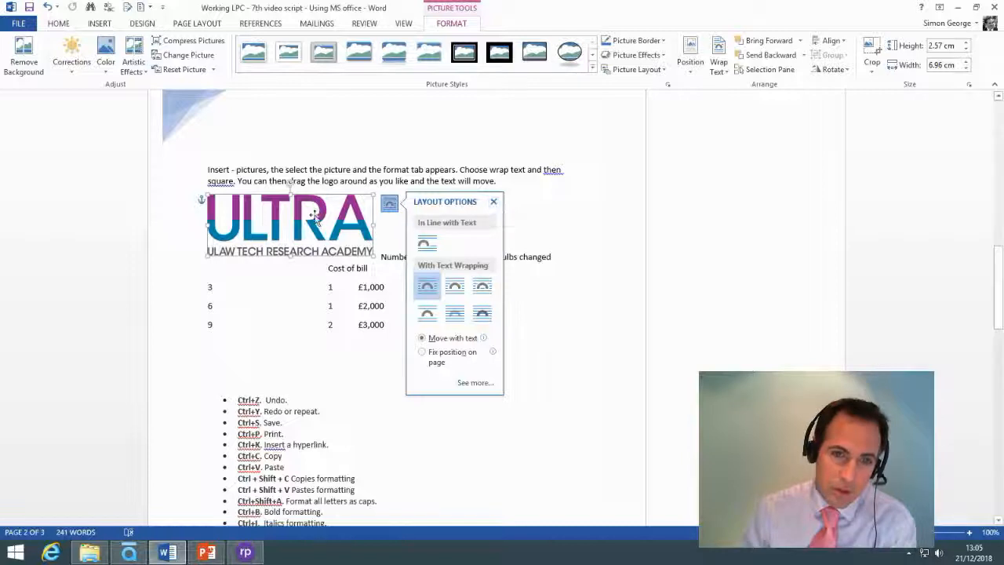
{"action": "left_click_drag", "start_coordinate": [307, 219], "coordinate": [403, 181]}
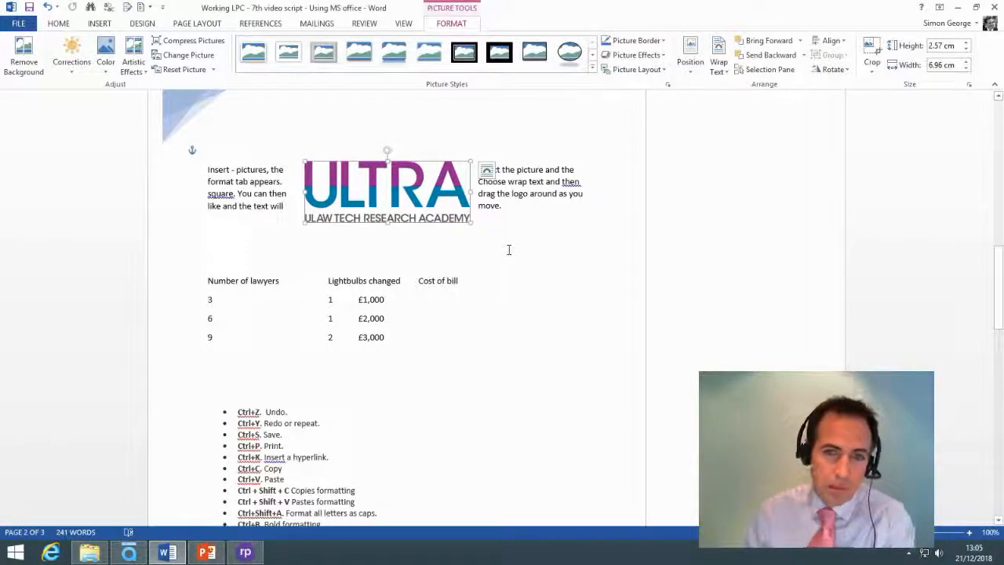
Insert a table of six columns and five rows above the "Number of lawyers" text and give it the gold banded grid style
{"action": "left_click", "coordinate": [521, 259]}
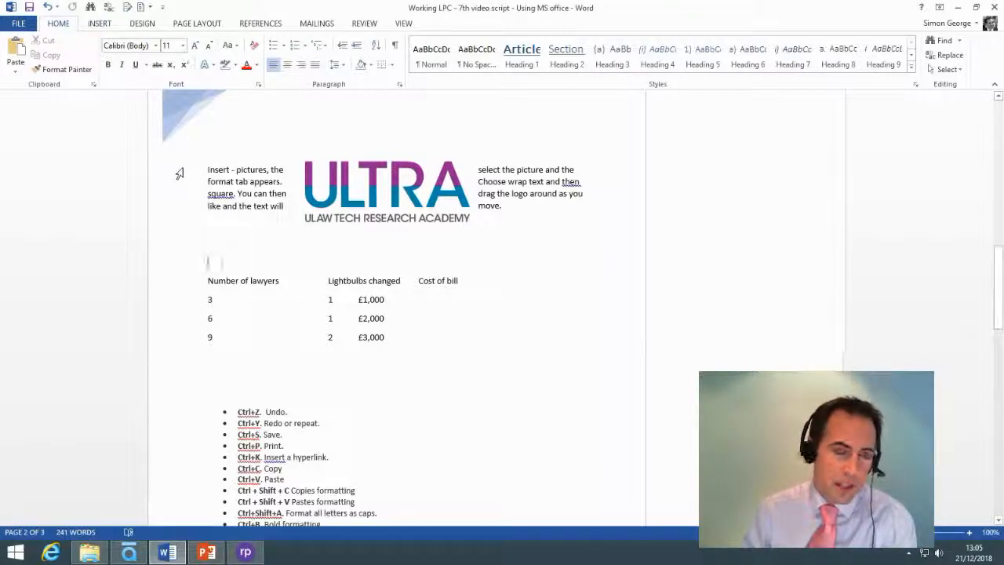
{"action": "left_click", "coordinate": [100, 24]}
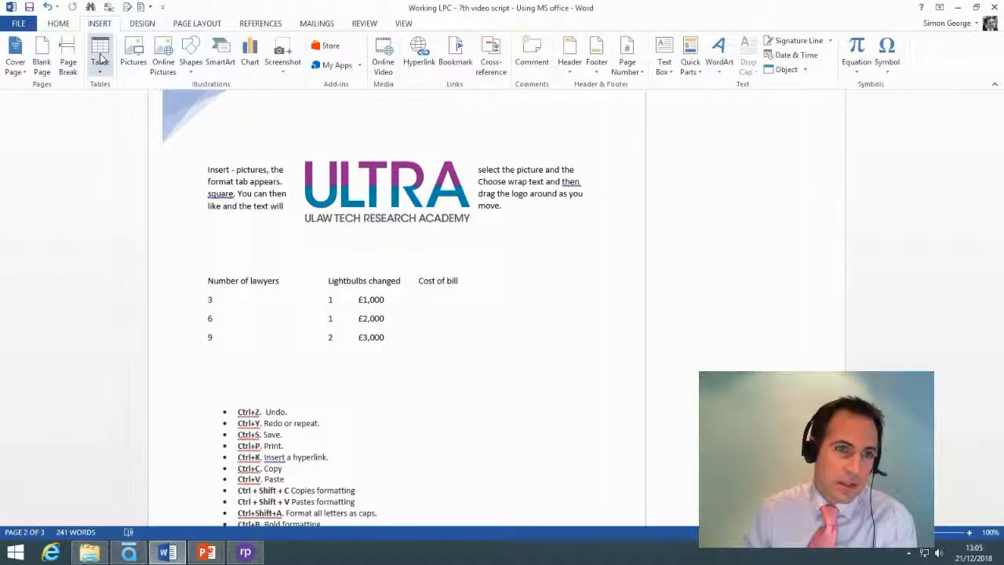
{"action": "left_click", "coordinate": [99, 62]}
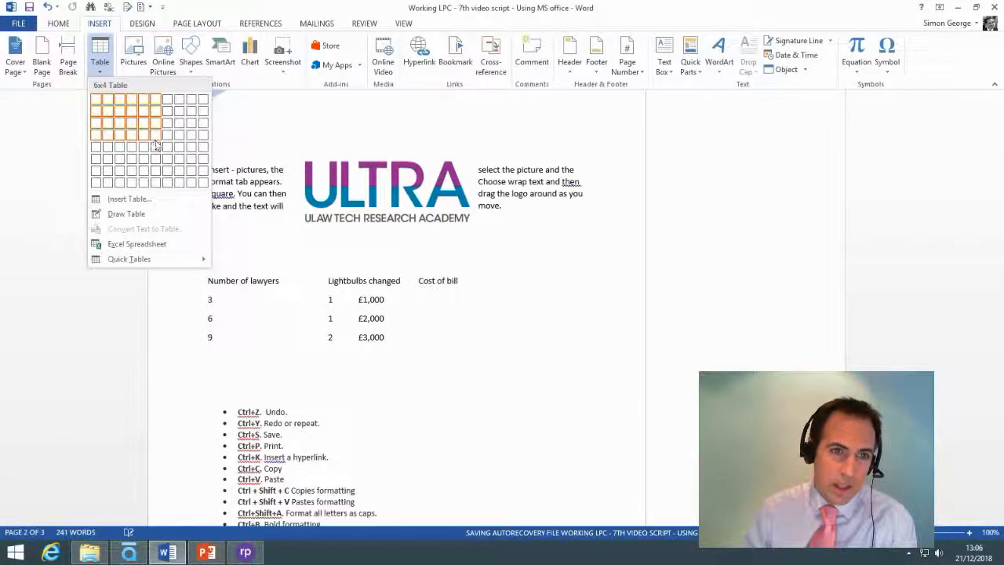
{"action": "left_click", "coordinate": [155, 143]}
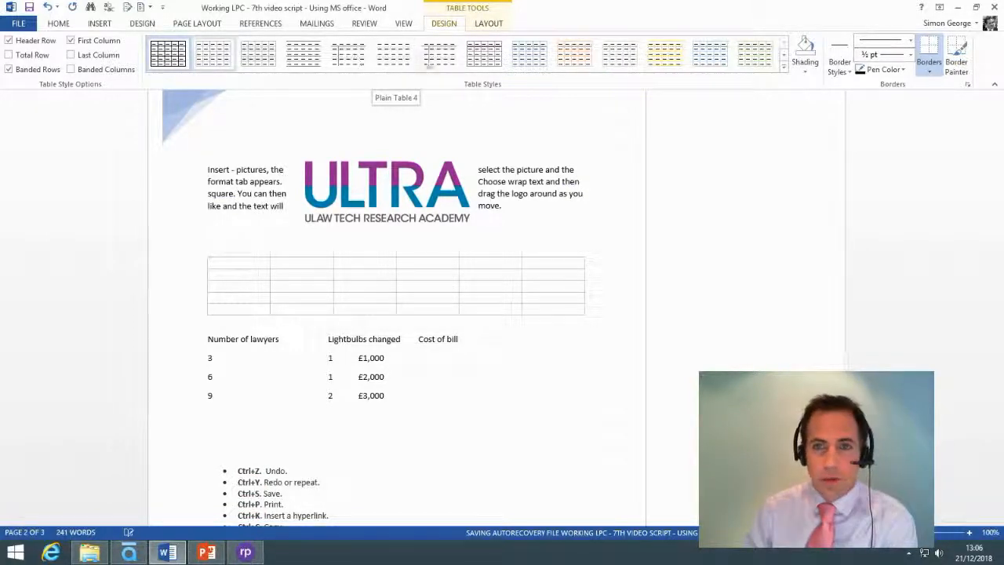
{"action": "left_click", "coordinate": [785, 56]}
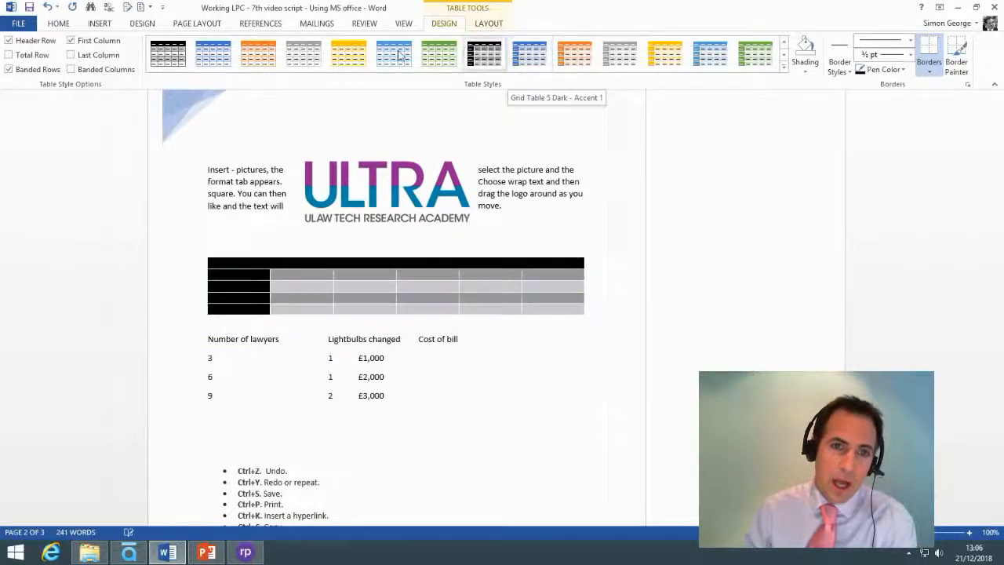
{"action": "left_click", "coordinate": [356, 58]}
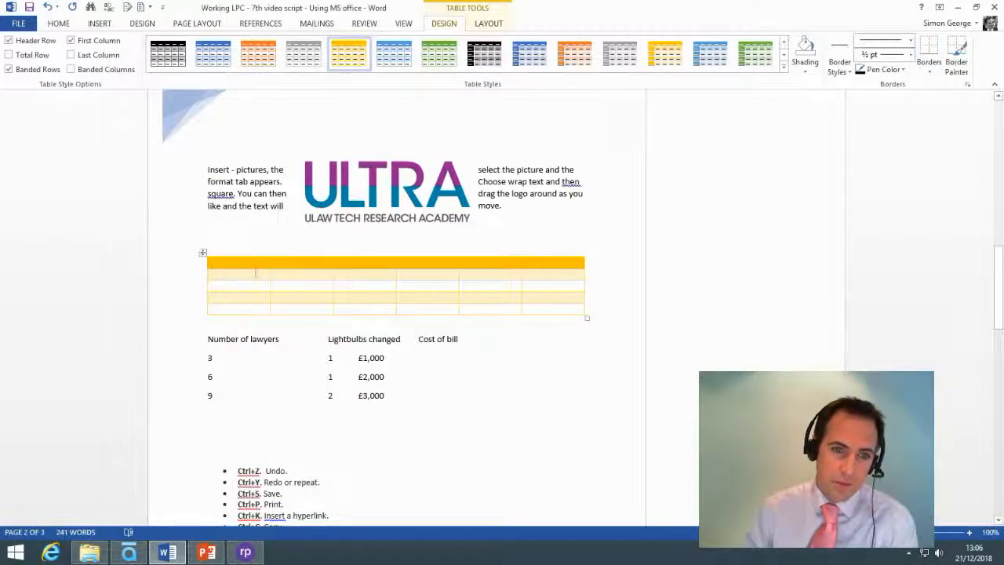
Fill the new table's first column with the heading "Type" and the values 1 and 2 beneath it
{"action": "type", "text": "Typ"}
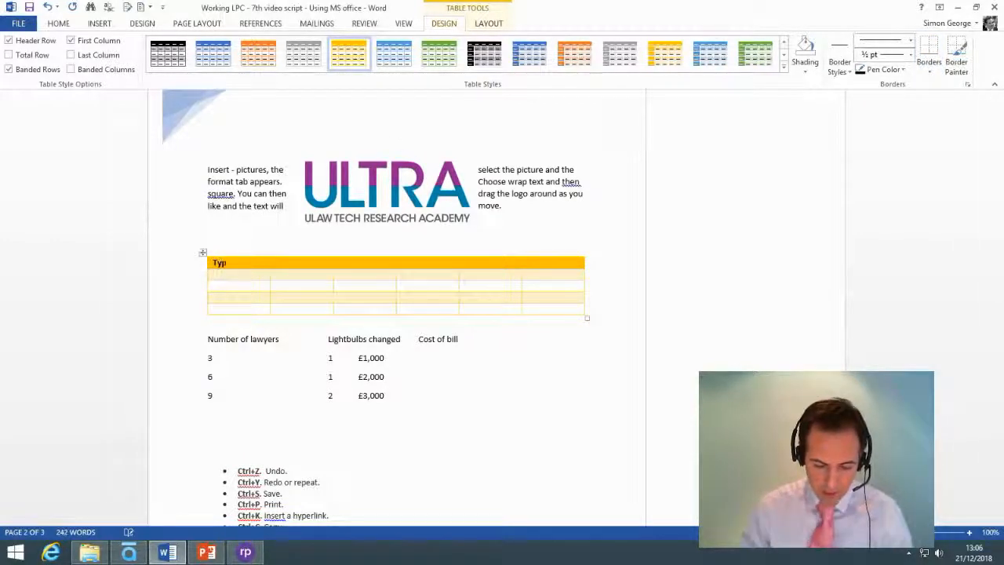
{"action": "type", "text": "e"}
{"action": "left_click", "coordinate": [255, 283]}
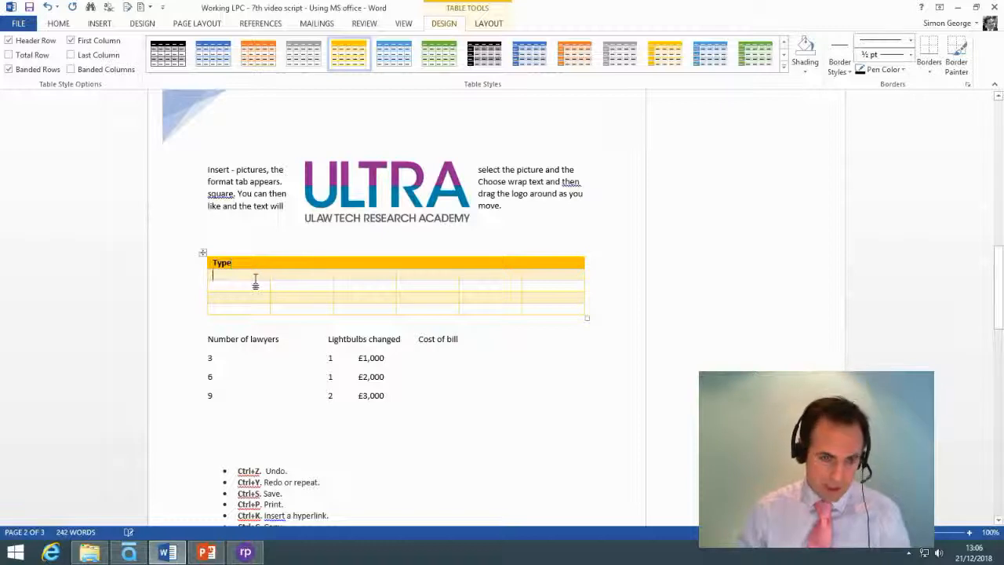
{"action": "left_click", "coordinate": [255, 290]}
{"action": "type", "text": "2"}
{"action": "left_click", "coordinate": [253, 298]}
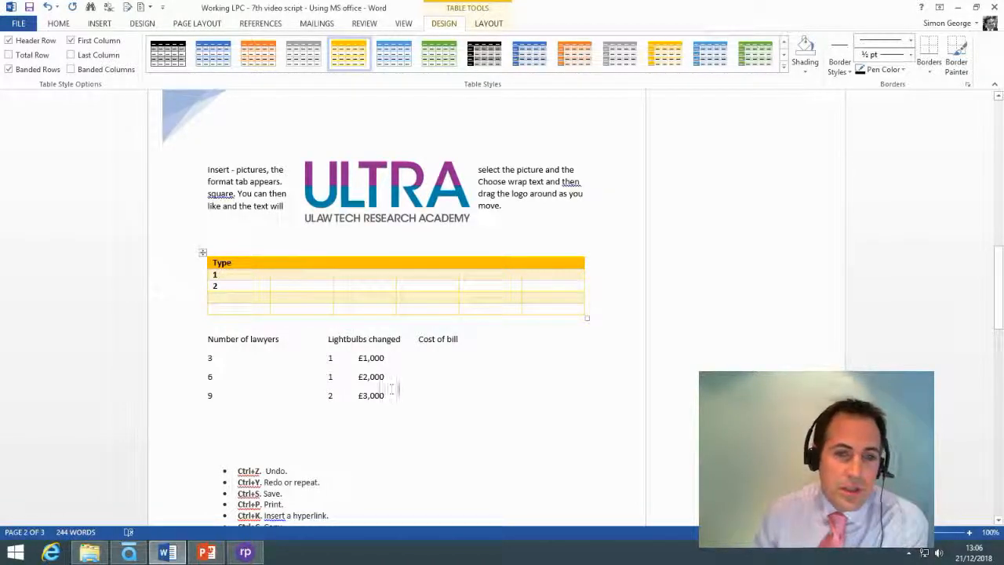
Convert the tabbed text from "Number of lawyers" to £3,000 into a three-column table, separating the text at tabs
{"action": "left_click_drag", "start_coordinate": [400, 396], "coordinate": [208, 337]}
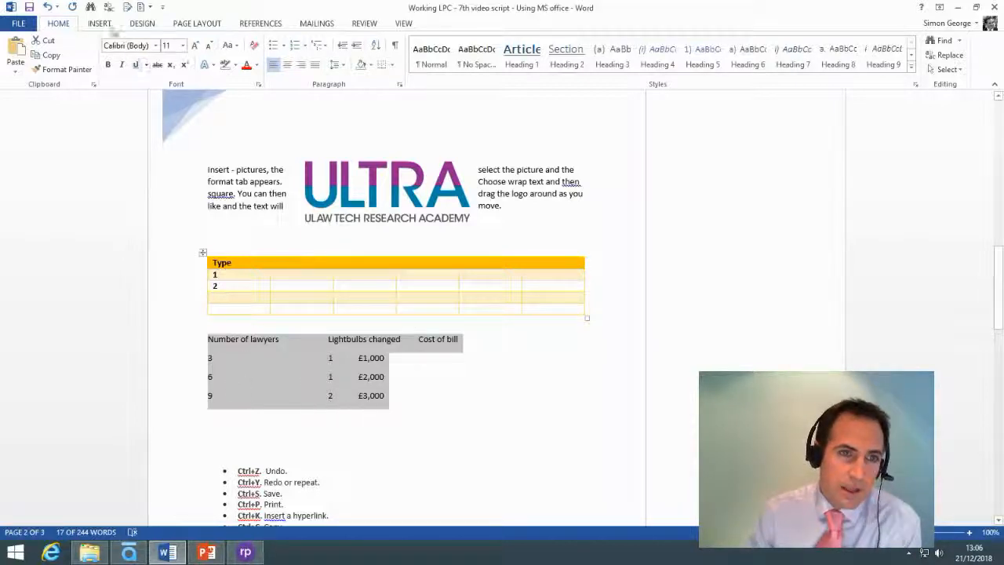
{"action": "left_click", "coordinate": [99, 23]}
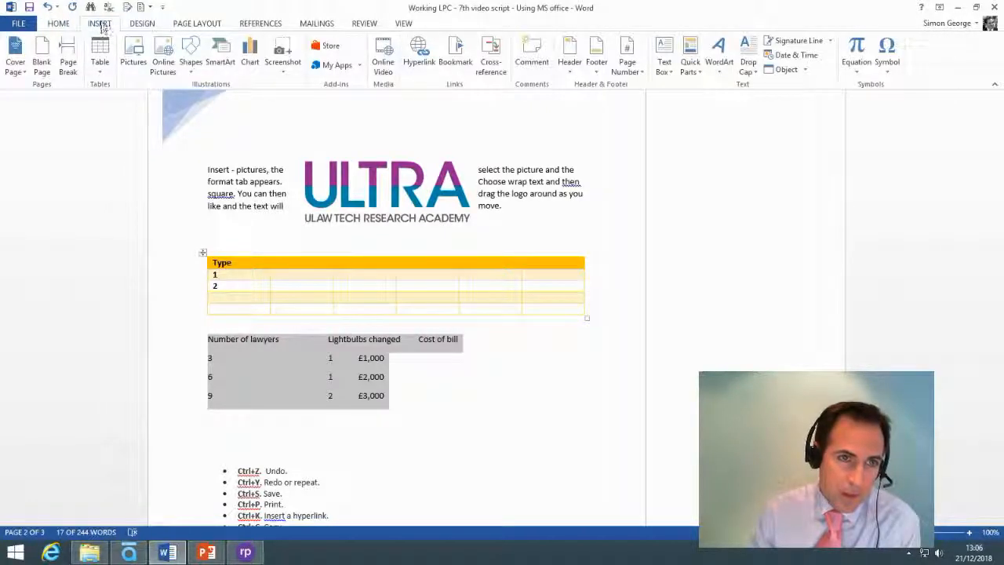
{"action": "left_click", "coordinate": [106, 67]}
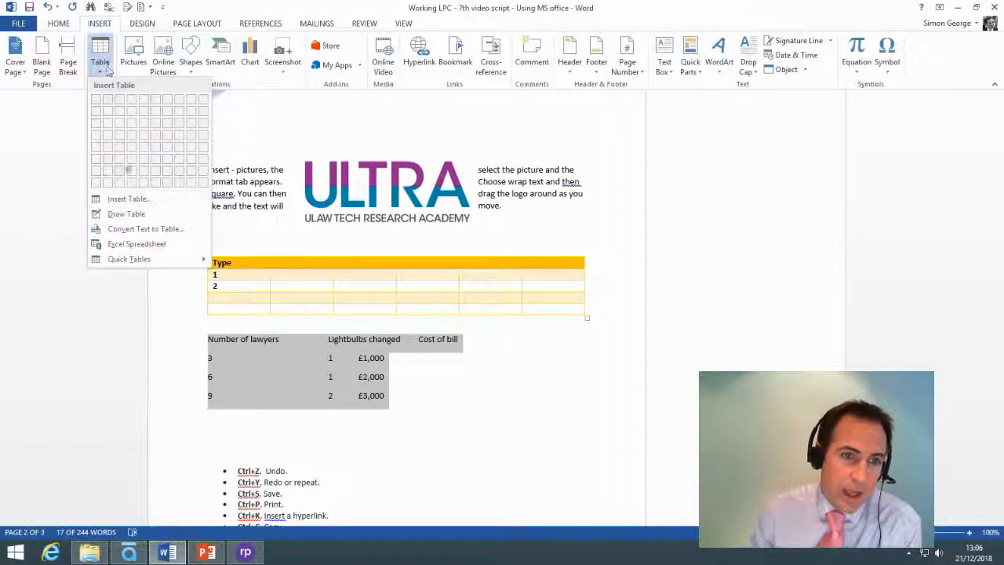
{"action": "left_click", "coordinate": [152, 229]}
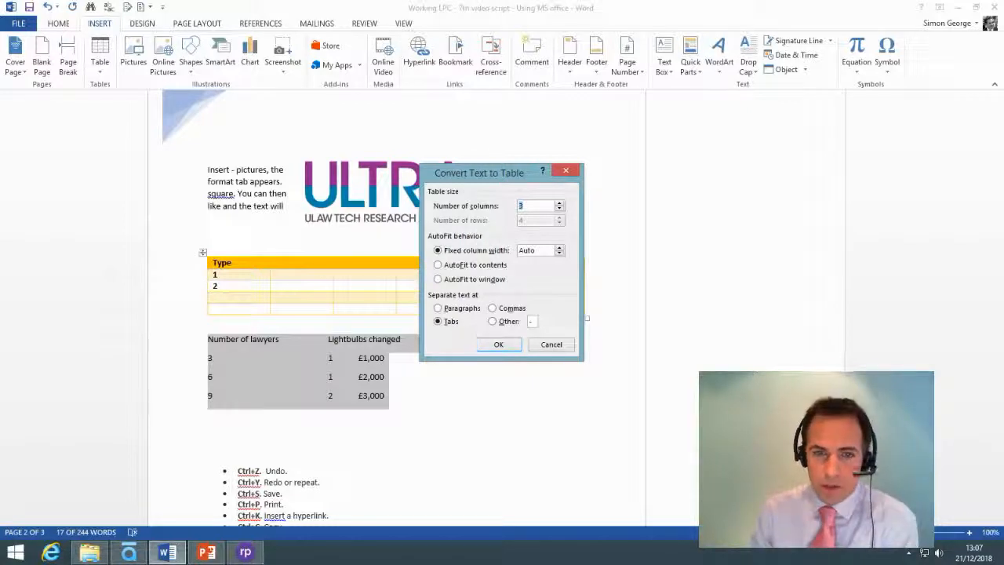
{"action": "left_click", "coordinate": [499, 345]}
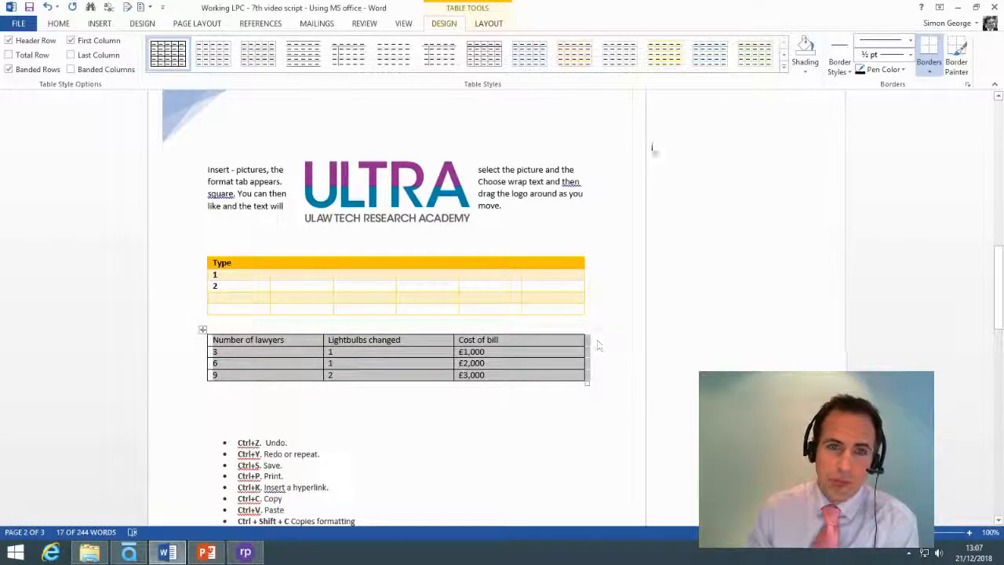
Give the lawyers table the green banded style with an italic, right-aligned first column and bold headings
{"action": "left_click", "coordinate": [783, 53]}
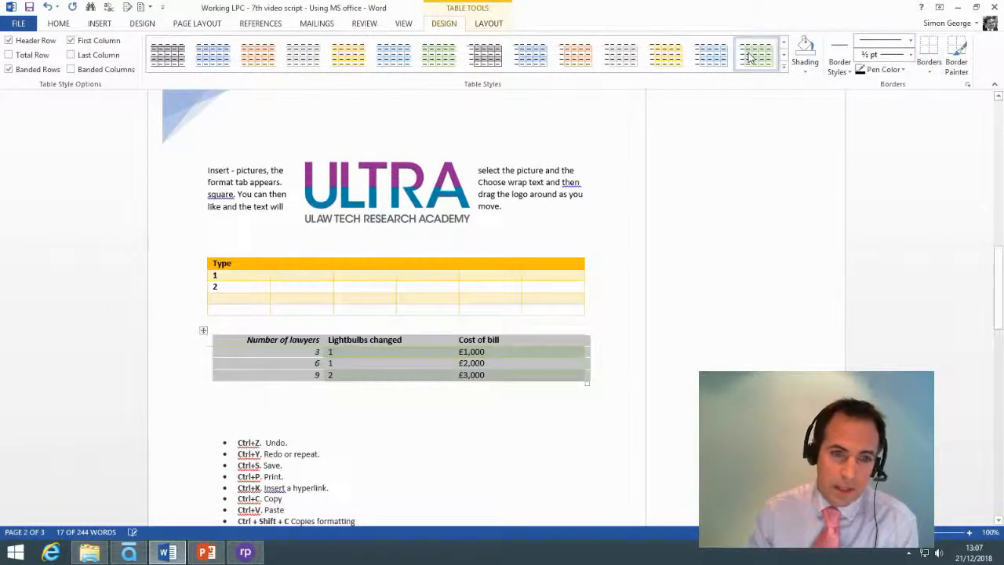
{"action": "left_click", "coordinate": [784, 53]}
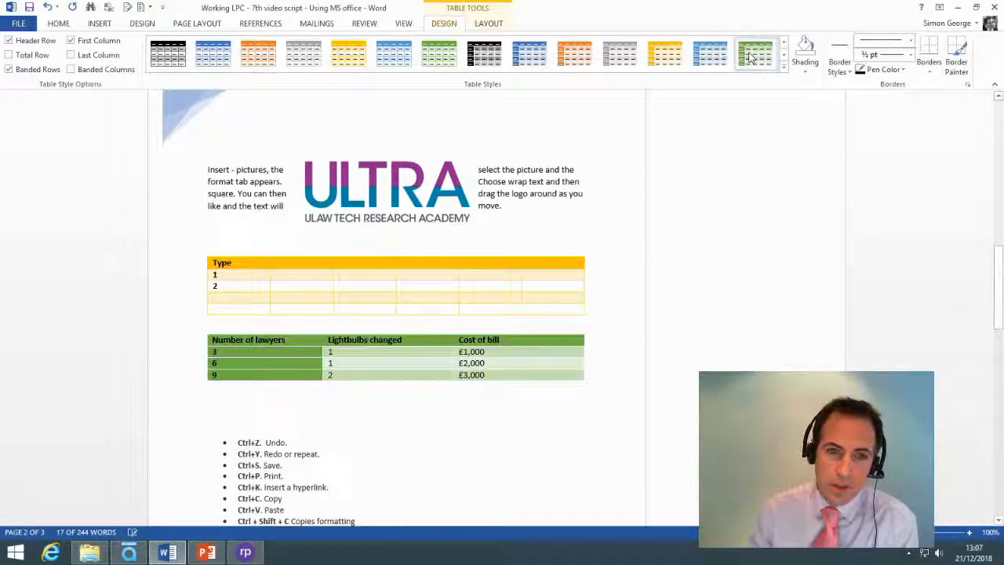
{"action": "left_click", "coordinate": [784, 53]}
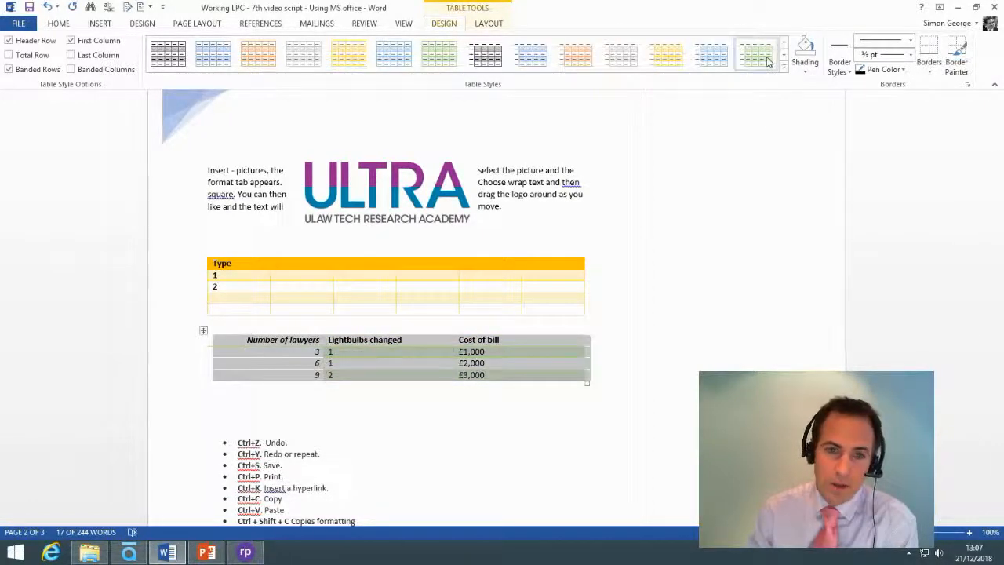
{"action": "left_click", "coordinate": [768, 61]}
Insert a 3-D Pie chart in the empty space between the lawyers table and the shortcut list
{"action": "left_click", "coordinate": [434, 457]}
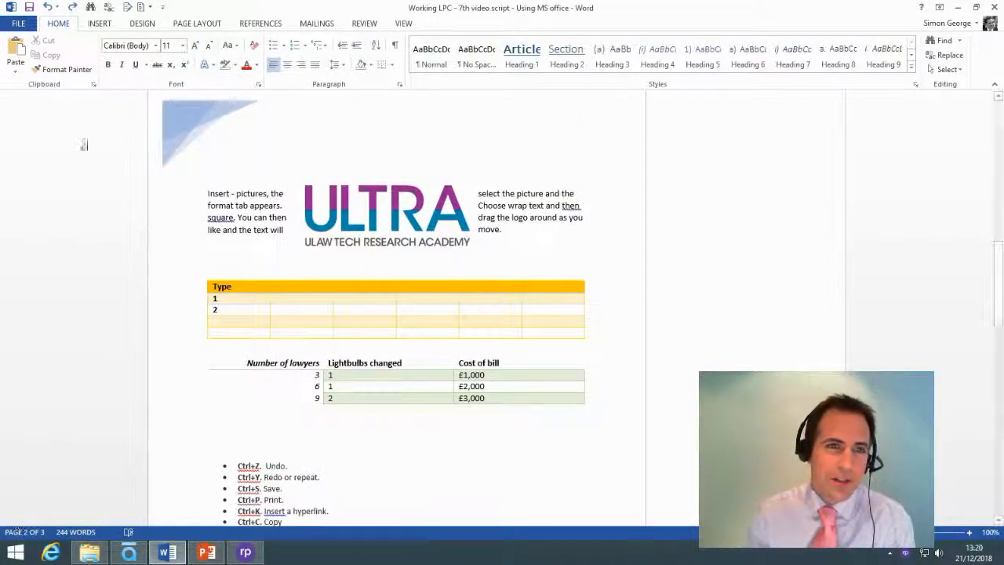
{"action": "left_click", "coordinate": [100, 24]}
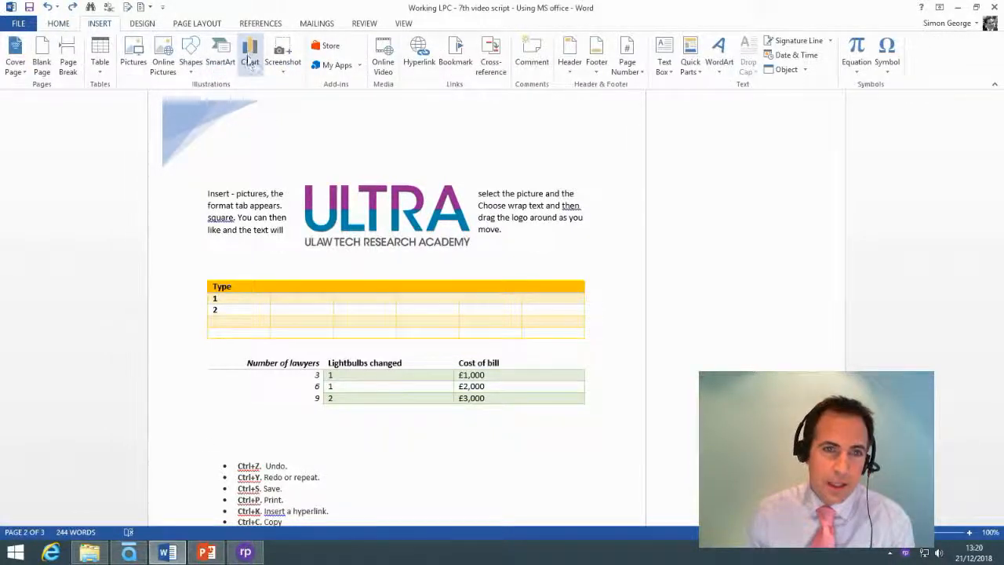
{"action": "left_click", "coordinate": [249, 59]}
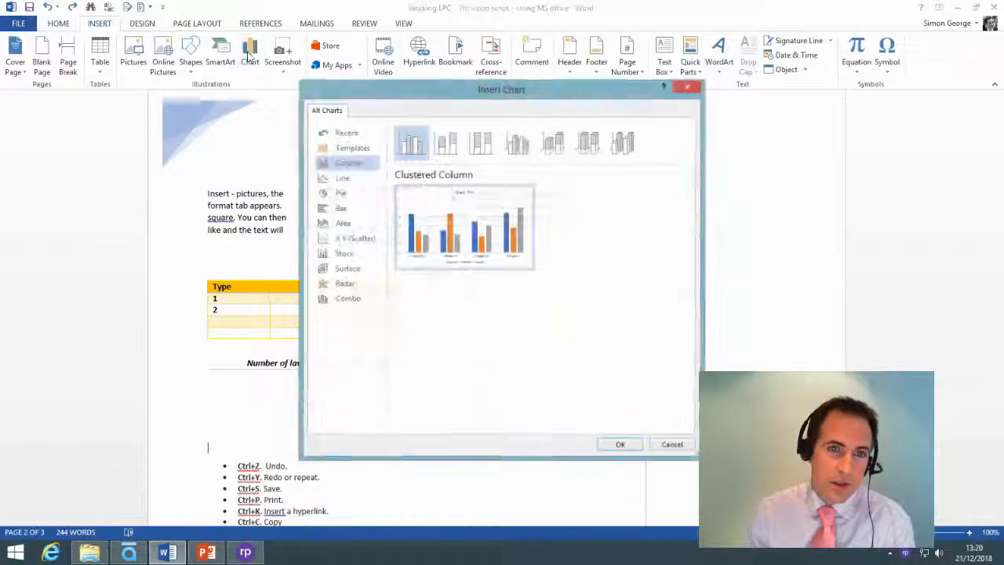
{"action": "left_click", "coordinate": [353, 196]}
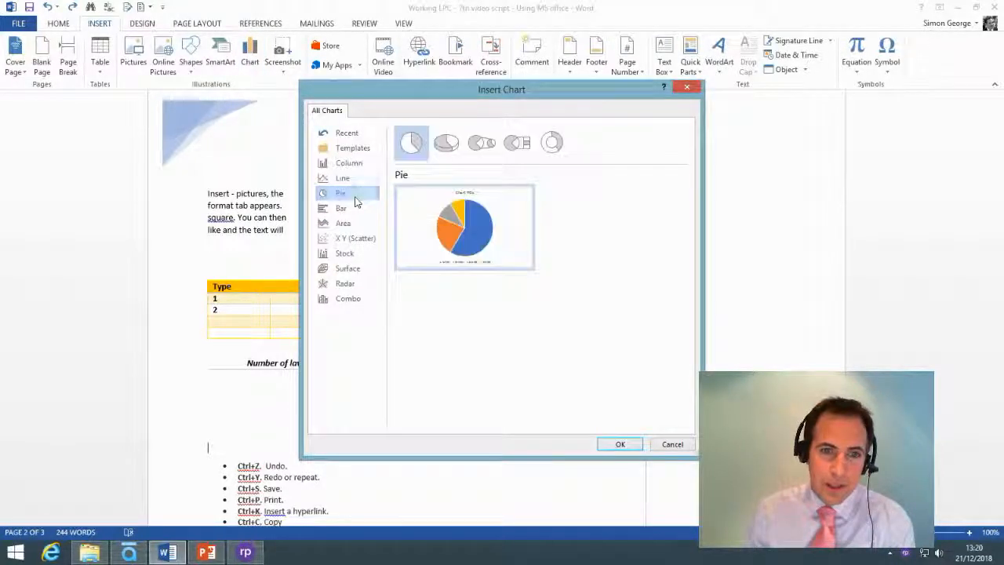
{"action": "left_click", "coordinate": [440, 146]}
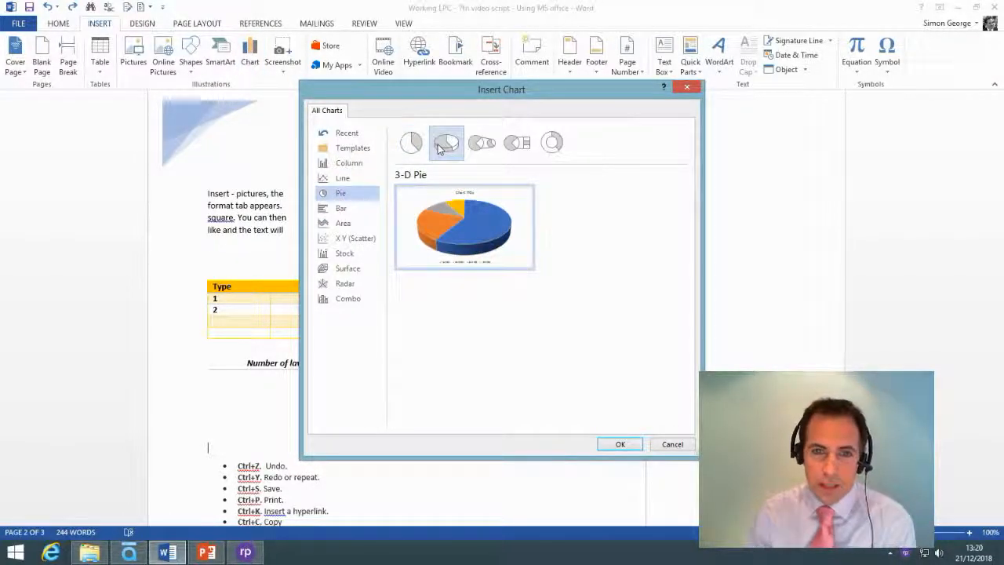
{"action": "left_click", "coordinate": [620, 445]}
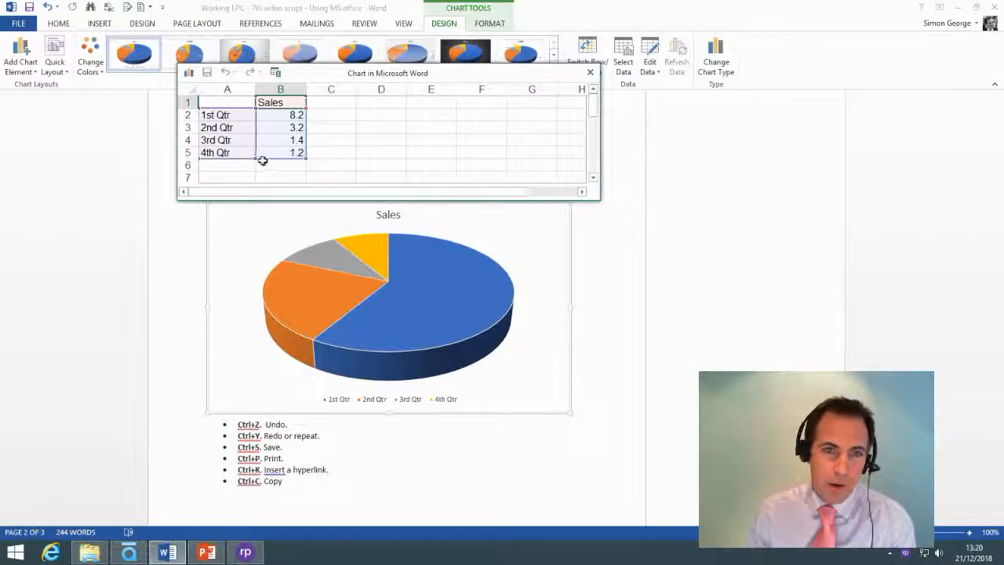
Replace the chart's sample data with "Video views": Partners 3, Students 49, NQs 16 and Associates 32, and close the data sheet
{"action": "left_click", "coordinate": [212, 103]}
{"action": "left_click_drag", "start_coordinate": [212, 102], "coordinate": [277, 153]}
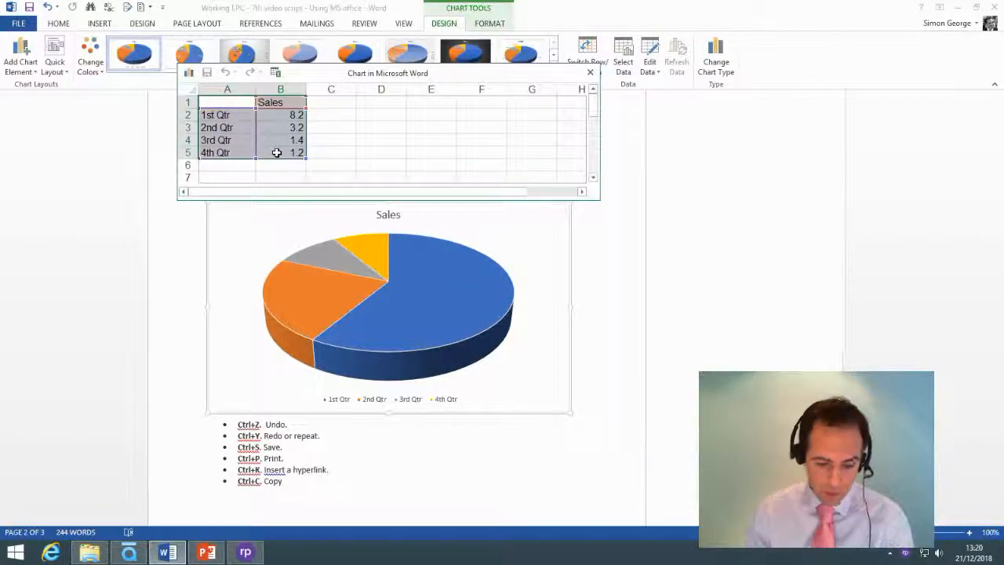
{"action": "key", "text": "Delete"}
{"action": "type", "text": "Video views Partners\t3 Students\t49 NQs\t16 Associates\t32"}
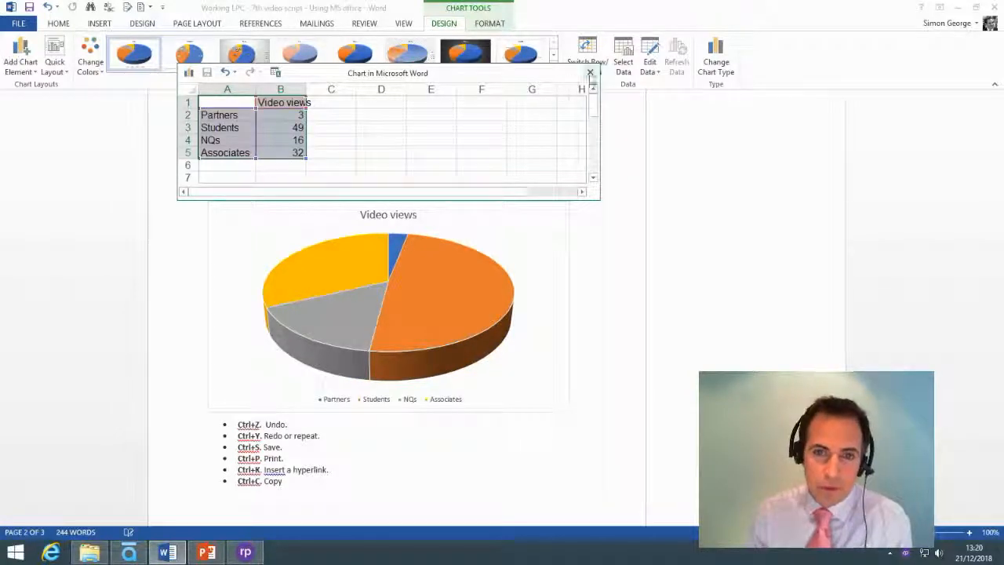
{"action": "left_click", "coordinate": [591, 73]}
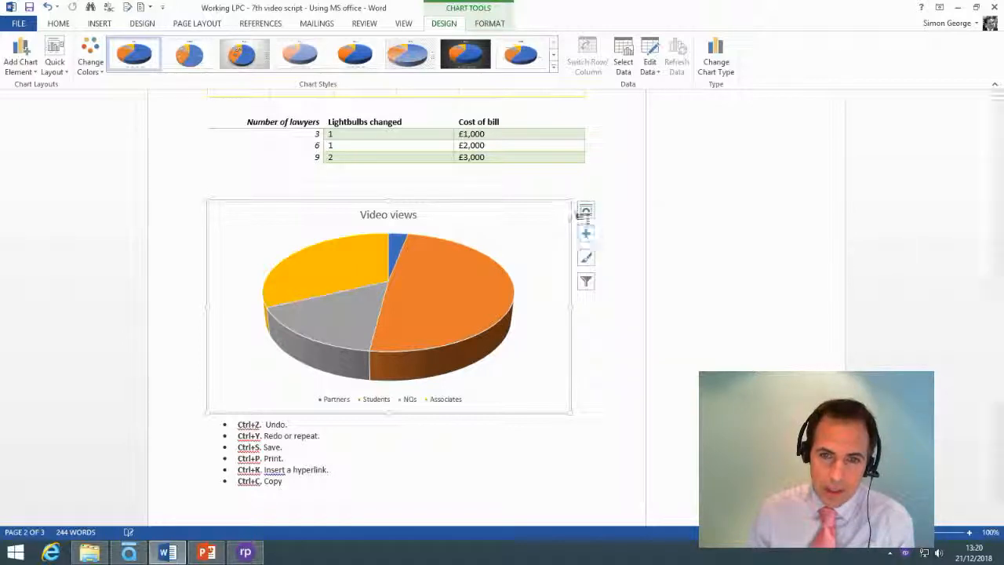
Apply the chart style with an uppercase title and coloured category labels around the slices to the Video views pie
{"action": "left_click", "coordinate": [586, 260]}
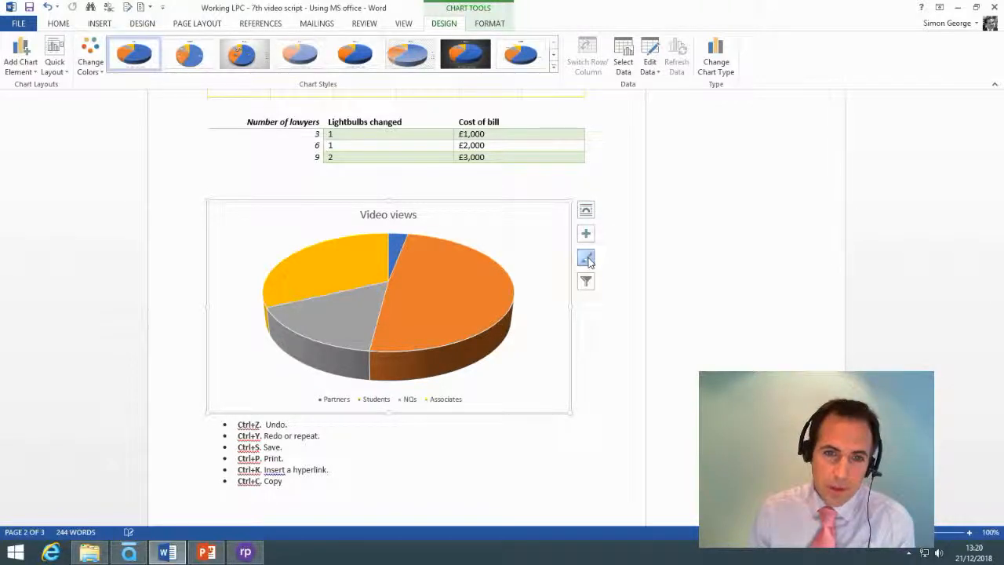
{"action": "scroll", "coordinate": [650, 338], "scroll_direction": "down", "scroll_amount": 1}
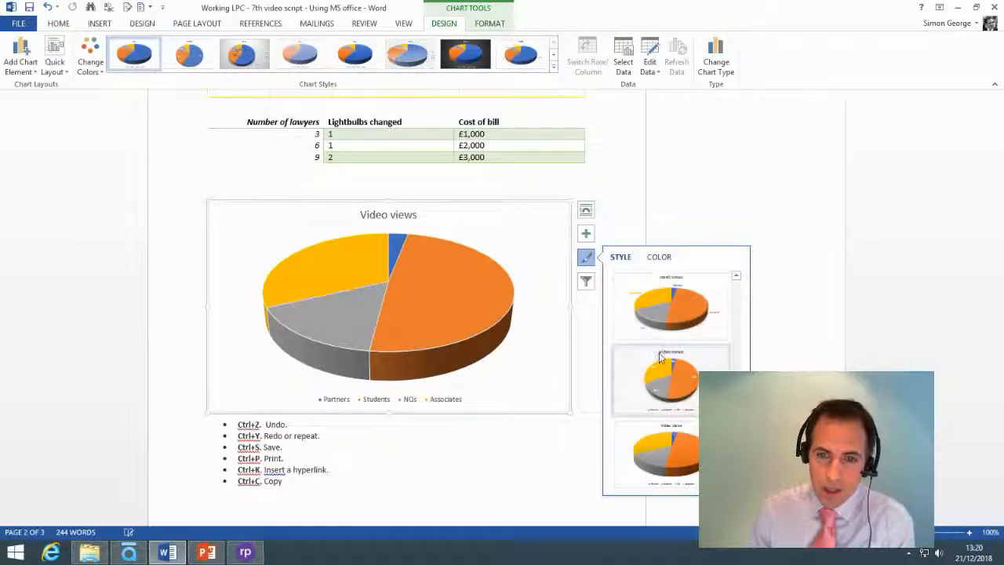
{"action": "scroll", "coordinate": [671, 394], "scroll_direction": "up", "scroll_amount": 1}
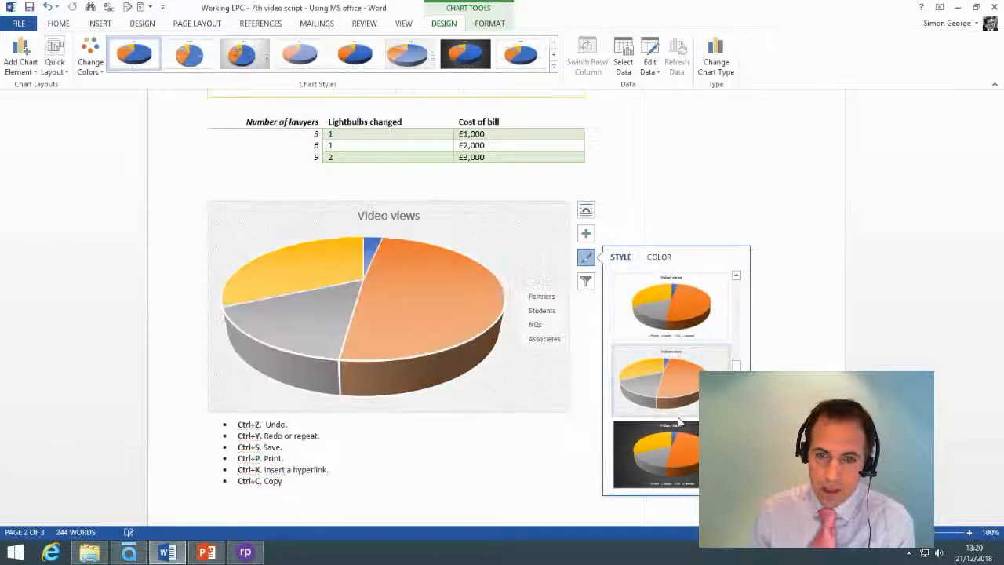
{"action": "scroll", "coordinate": [679, 421], "scroll_direction": "up", "scroll_amount": 1}
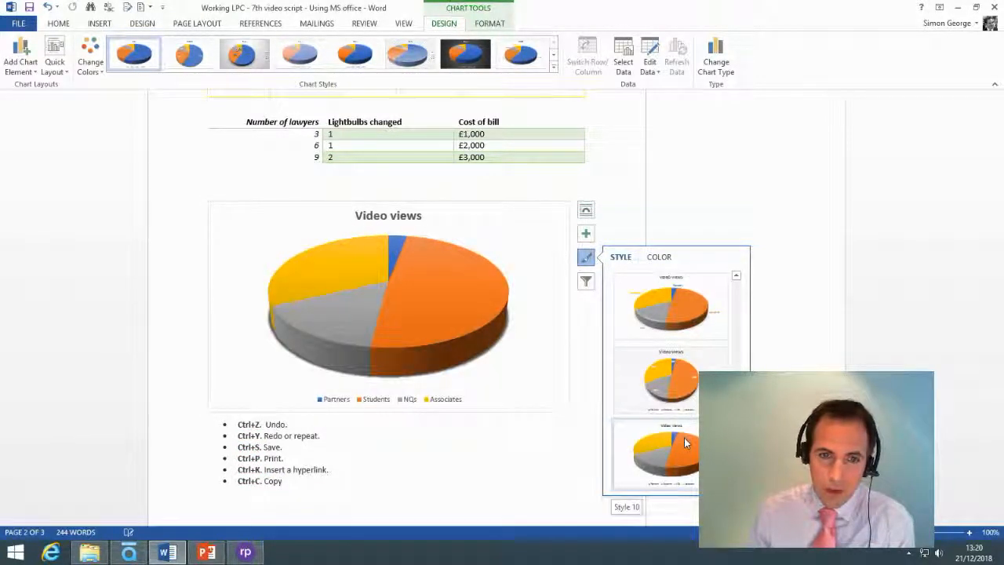
{"action": "left_click", "coordinate": [701, 321]}
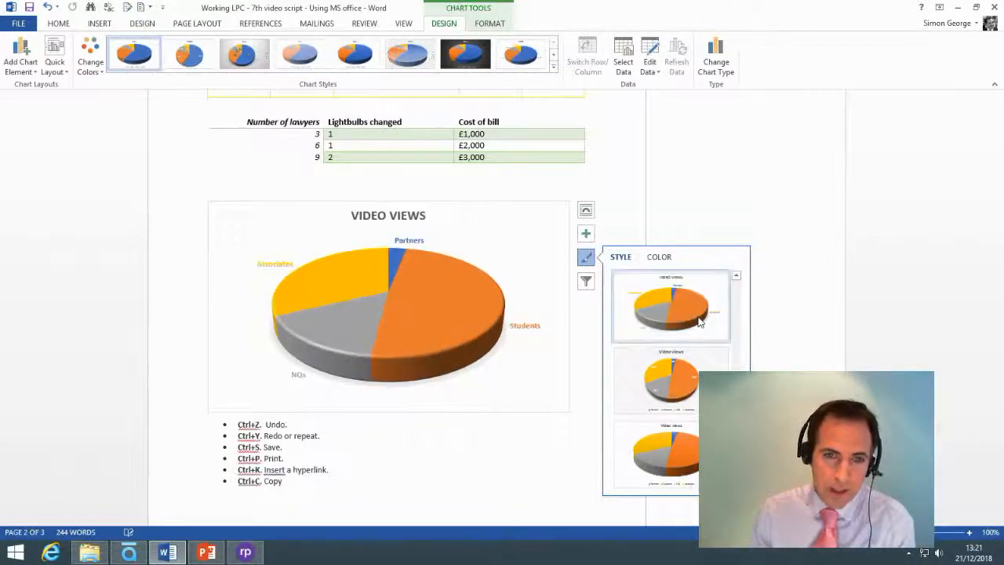
{"action": "left_click", "coordinate": [543, 451]}
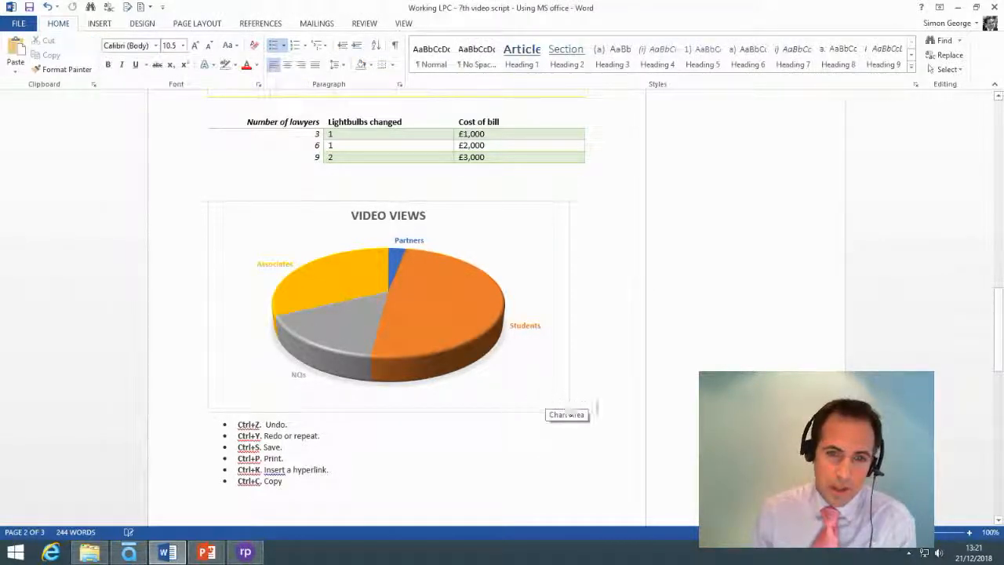
Insert a page break between the pie chart and the keyboard shortcut list so the list starts on a new page
{"action": "scroll", "coordinate": [606, 396], "scroll_direction": "down", "scroll_amount": 3}
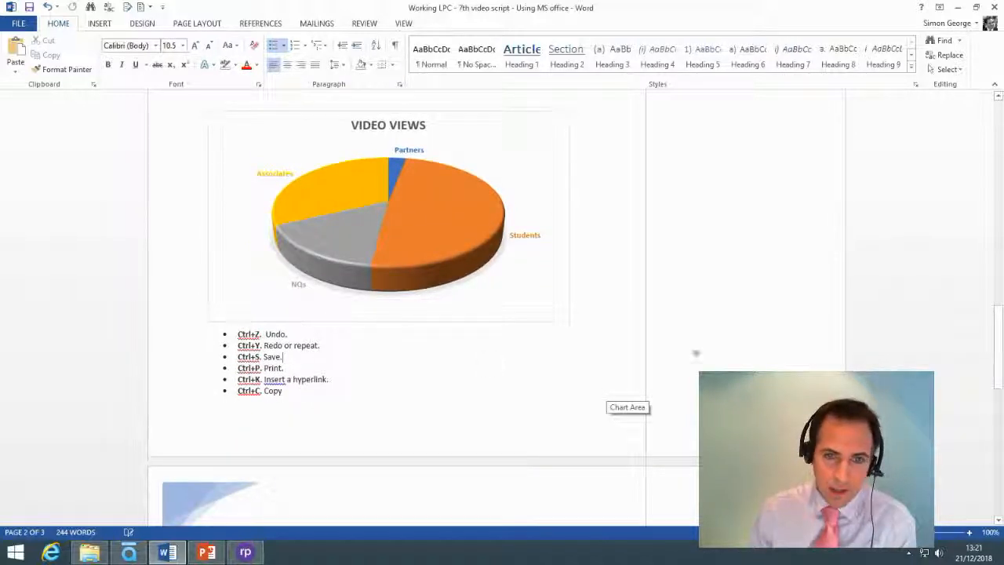
{"action": "key", "text": "ctrl+z"}
{"action": "key", "text": "ctrl+z"}
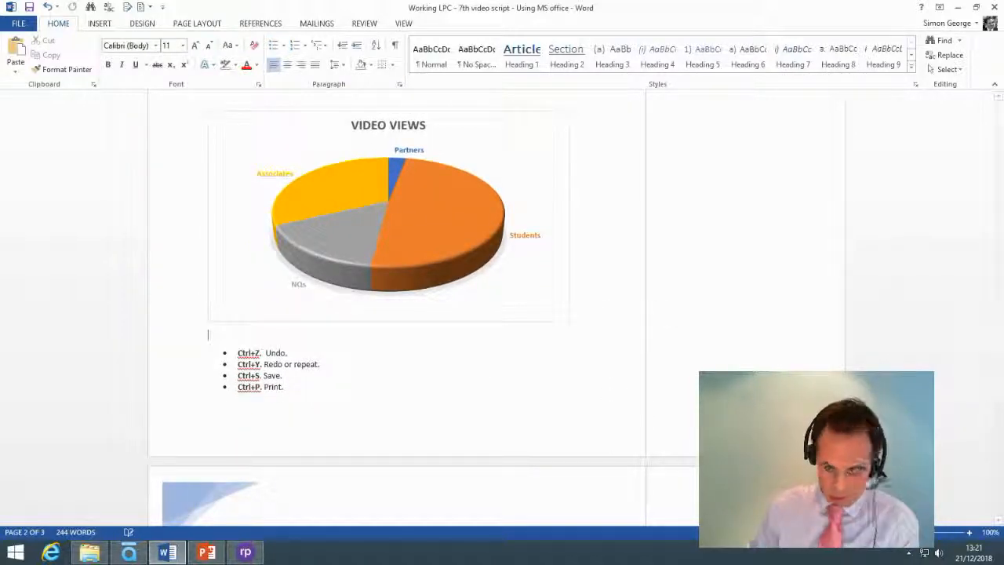
{"action": "key", "text": "ctrl+Return"}
{"action": "scroll", "coordinate": [609, 311], "scroll_direction": "down", "scroll_amount": 2}
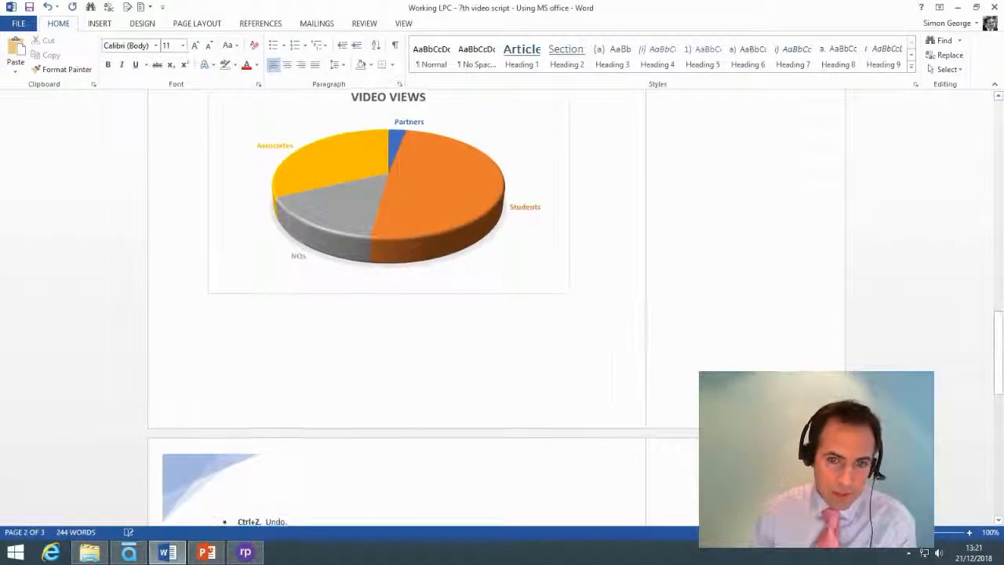
{"action": "scroll", "coordinate": [490, 472], "scroll_direction": "down", "scroll_amount": 4}
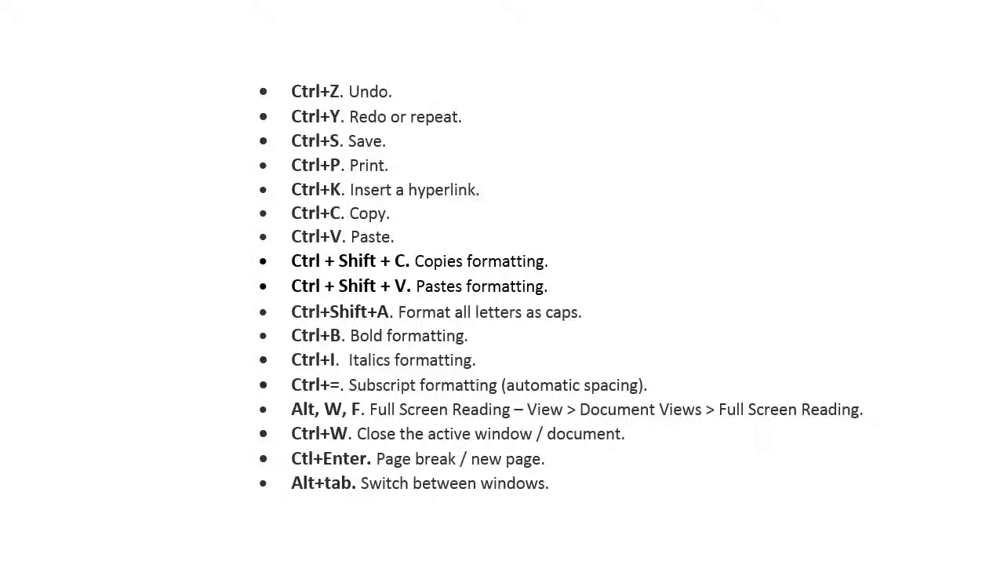